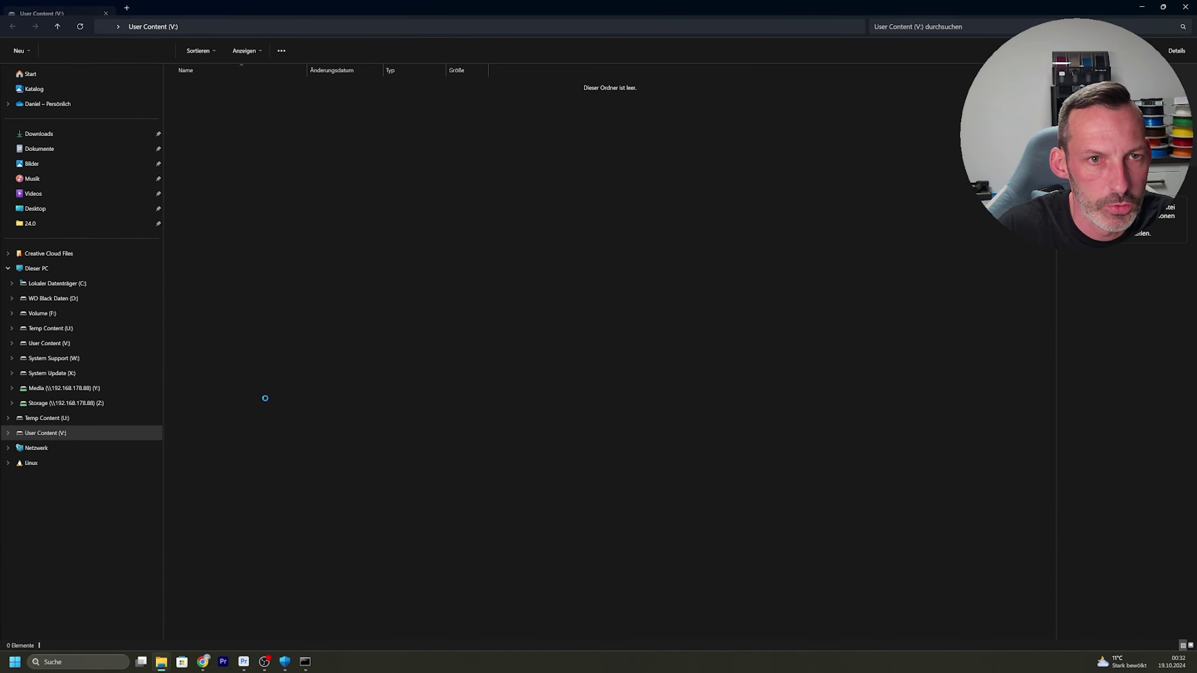
- Close the empty drive windows and exit the finished Xbox One drive creation script
left_click(1186, 8)
left_click(1184, 10)
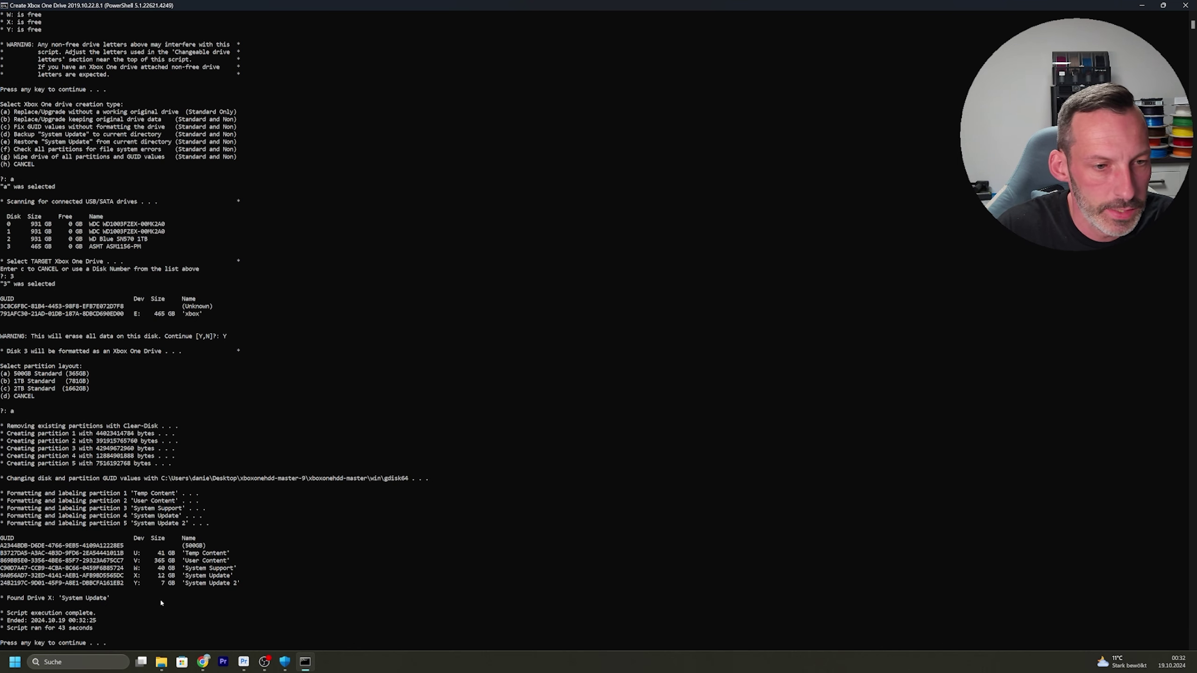
key("Return")
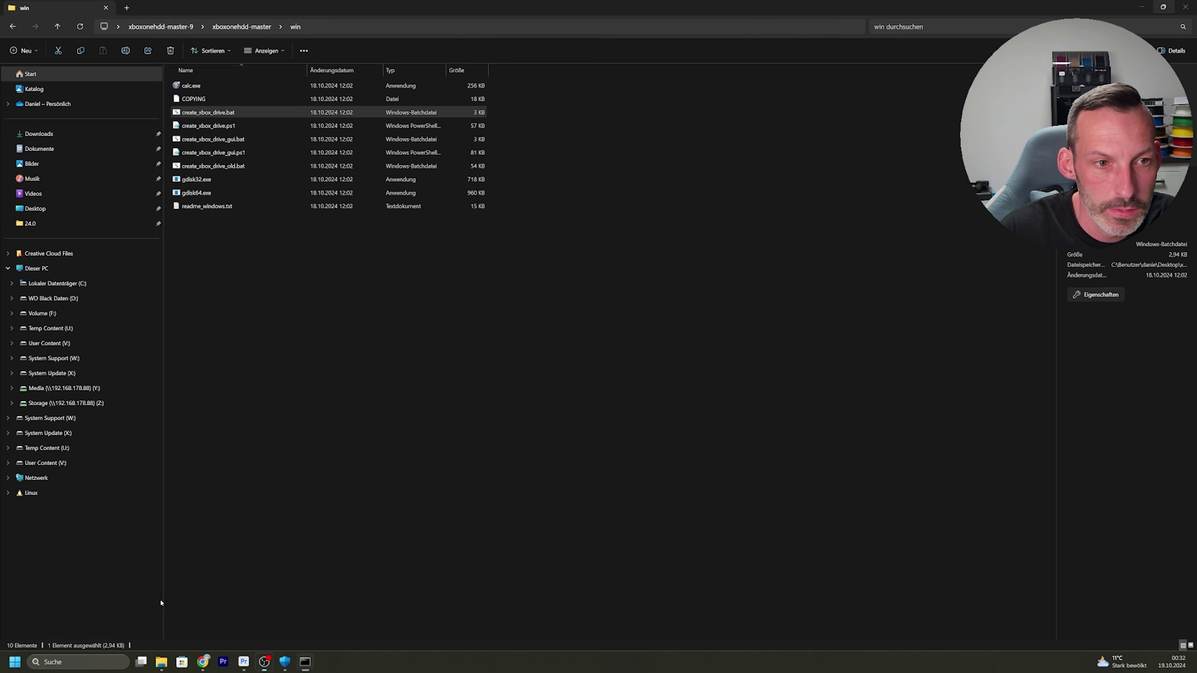
- Look over the new Xbox partitions under This PC and open the System Update (X:) drive
left_click(87, 274)
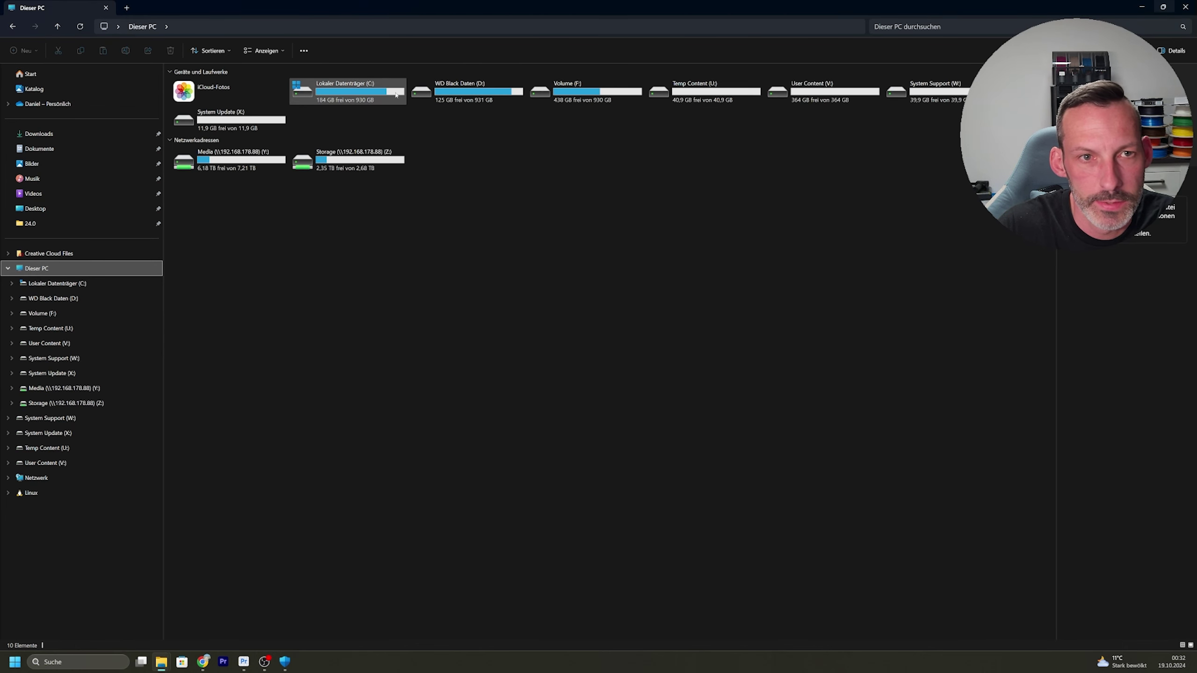
left_click(694, 86)
left_click(936, 89)
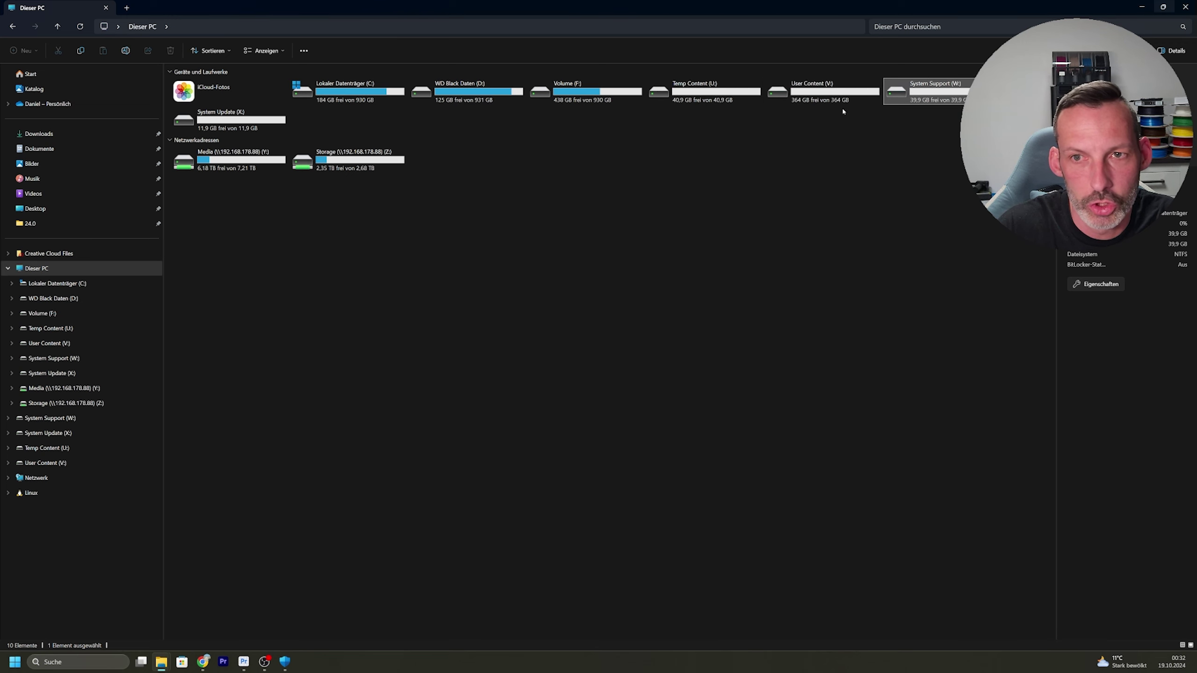
left_click(233, 127)
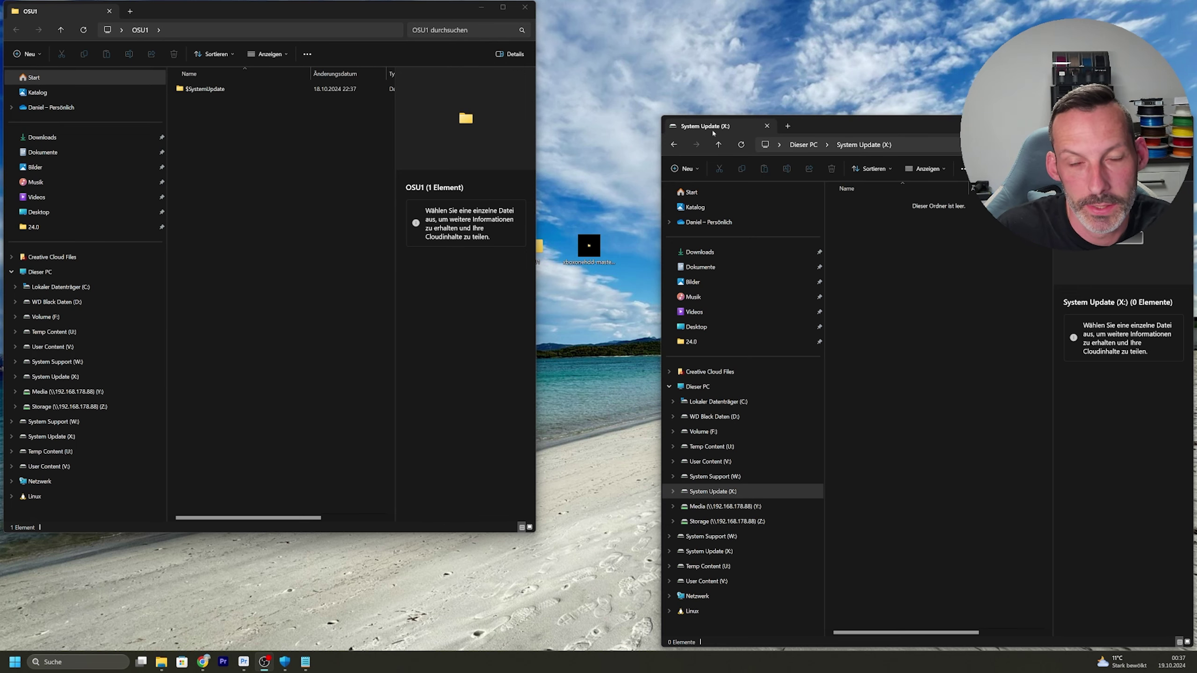
- Arrange the OSU1 and System Update (X:) folder windows side by side on the desktop
left_click(899, 128)
left_click_drag(899, 127, 886, 35)
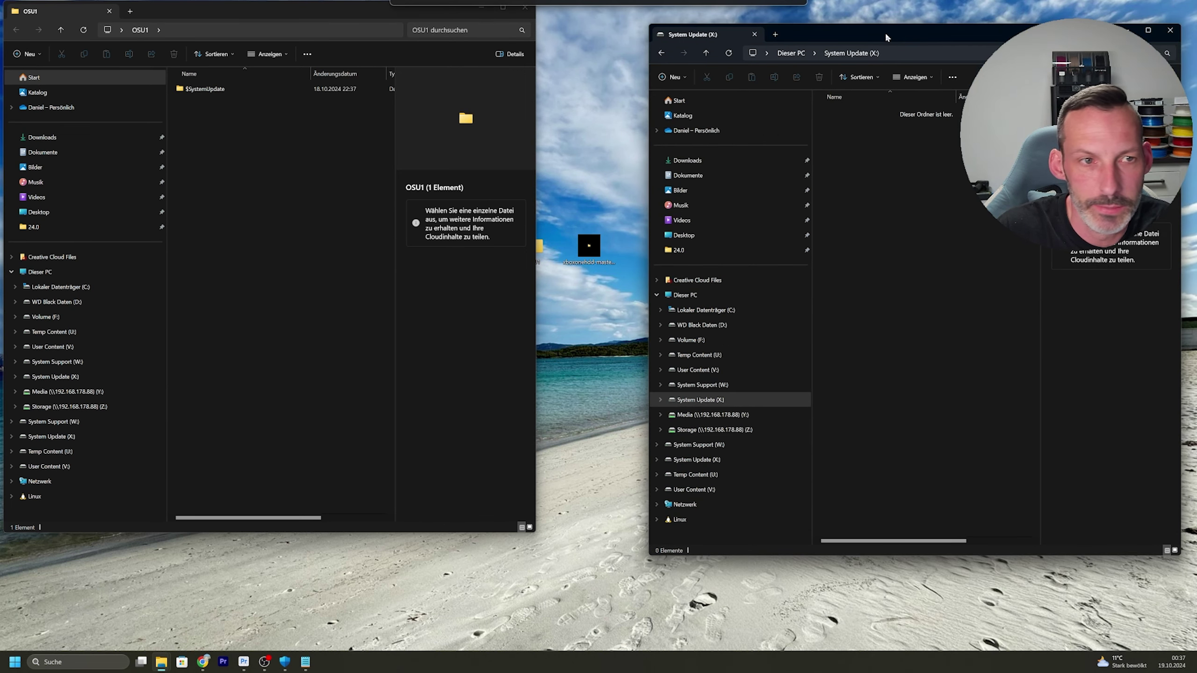
left_click_drag(335, 13, 324, 58)
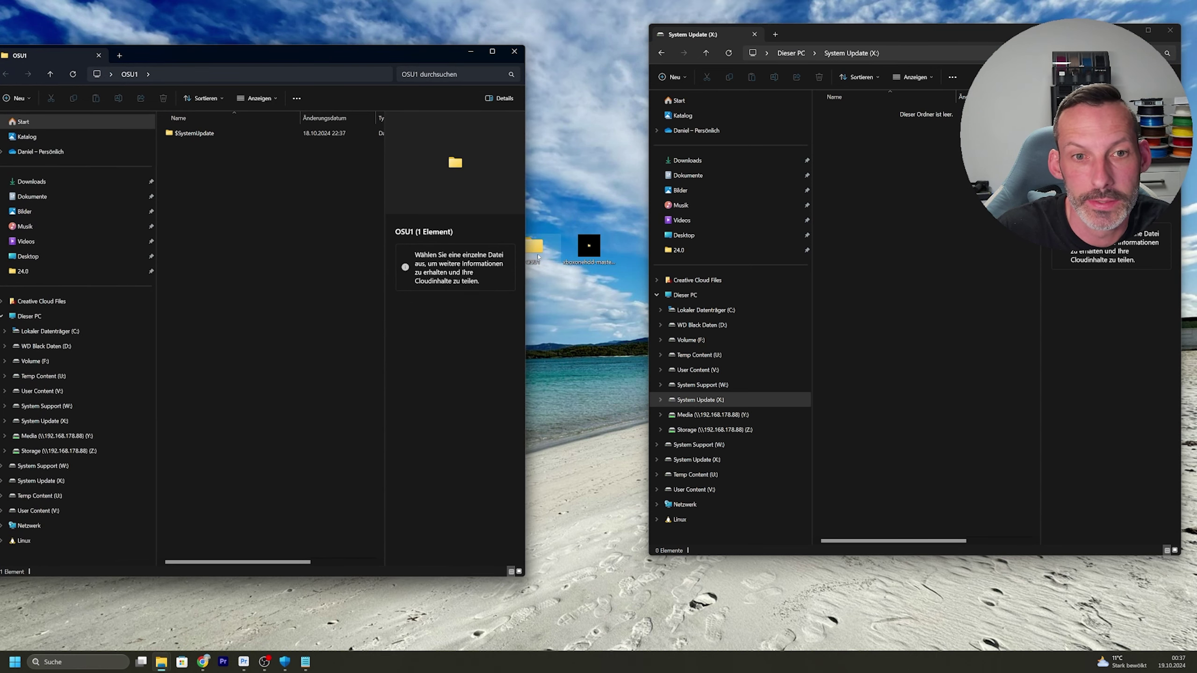
left_click_drag(343, 53, 436, 30)
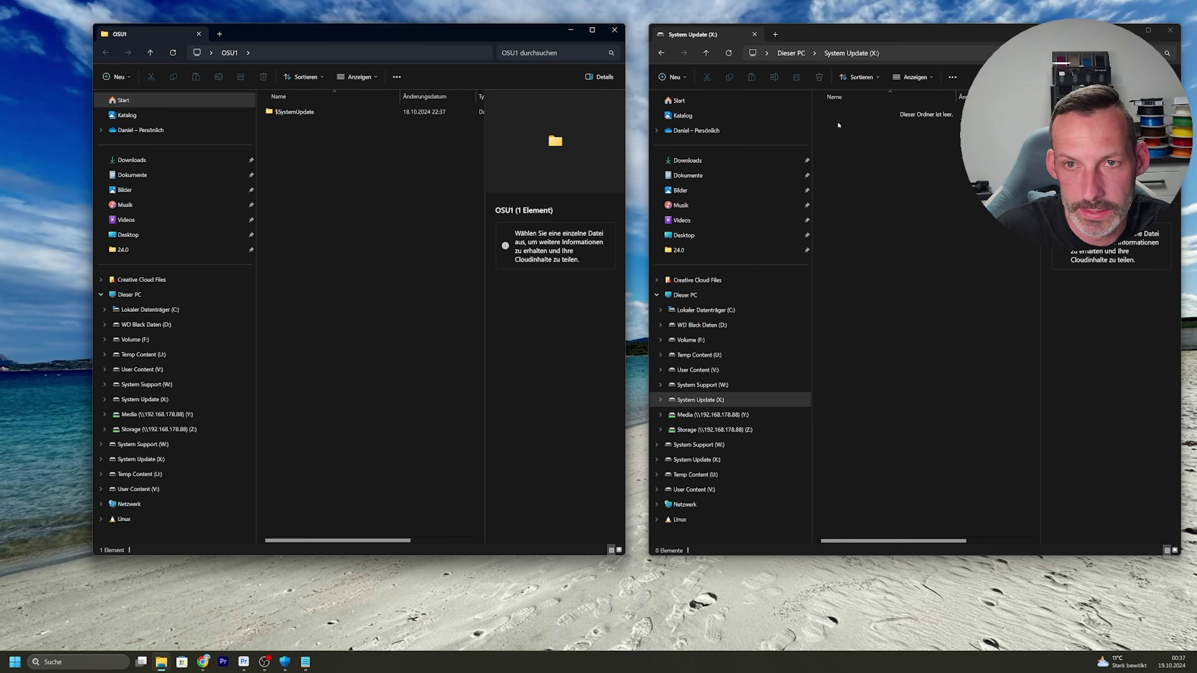
- Create a new folder named A in the root of the System Update (X:) drive
right_click(829, 193)
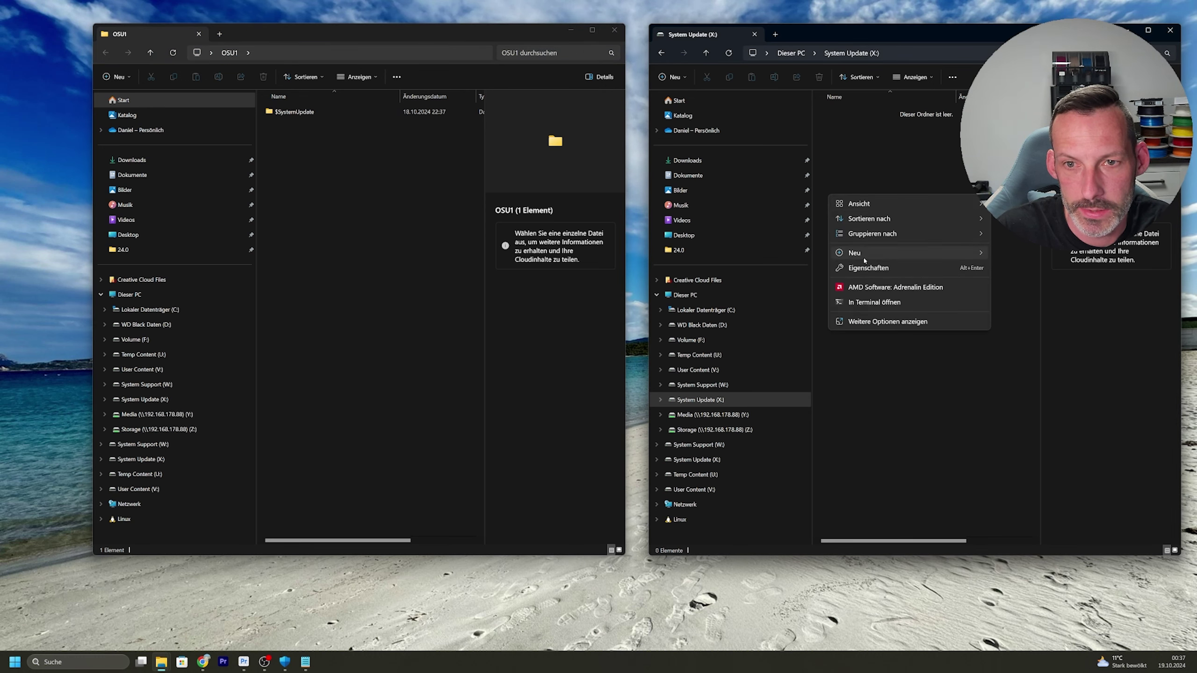
mouse_move(865, 257)
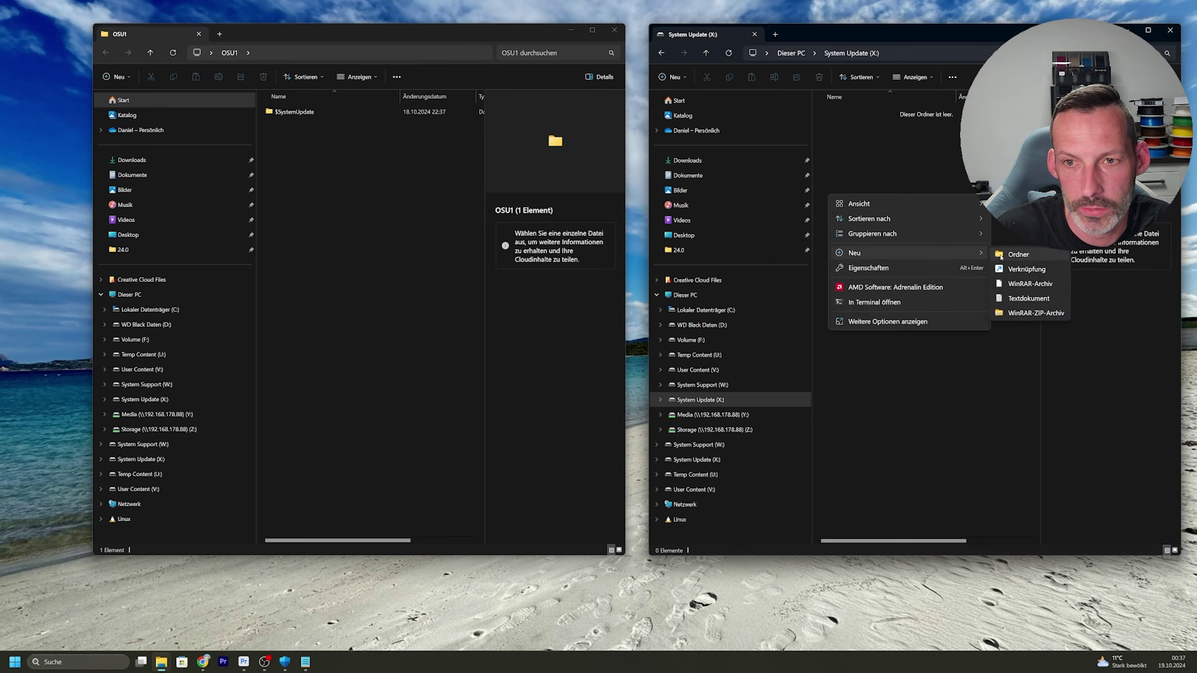
left_click(1001, 256)
type("A")
key("Return")
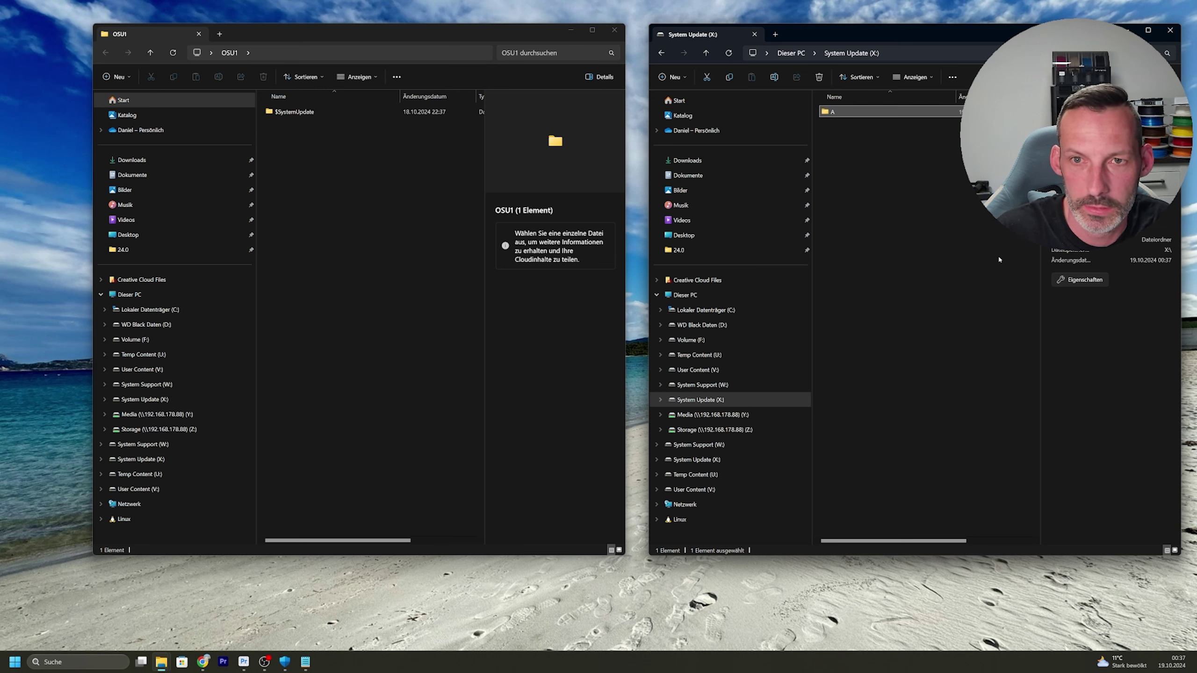
- Create a second folder named B beside folder A on the System Update (X:) drive
right_click(844, 187)
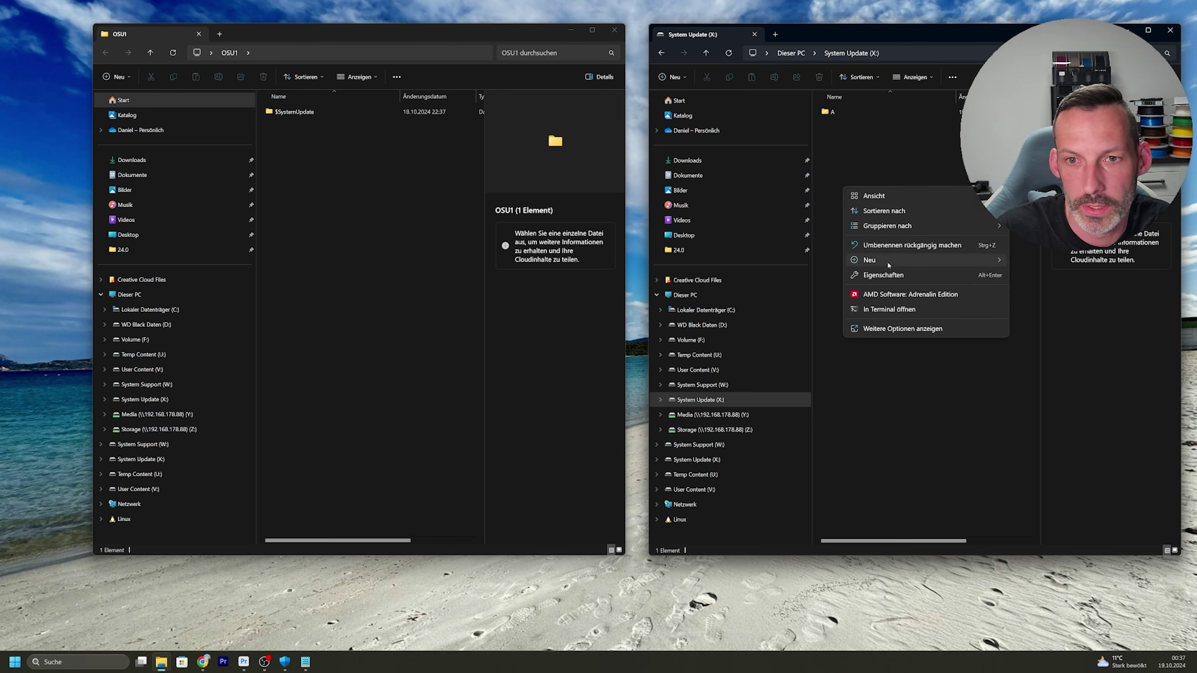
mouse_move(888, 266)
left_click(1009, 263)
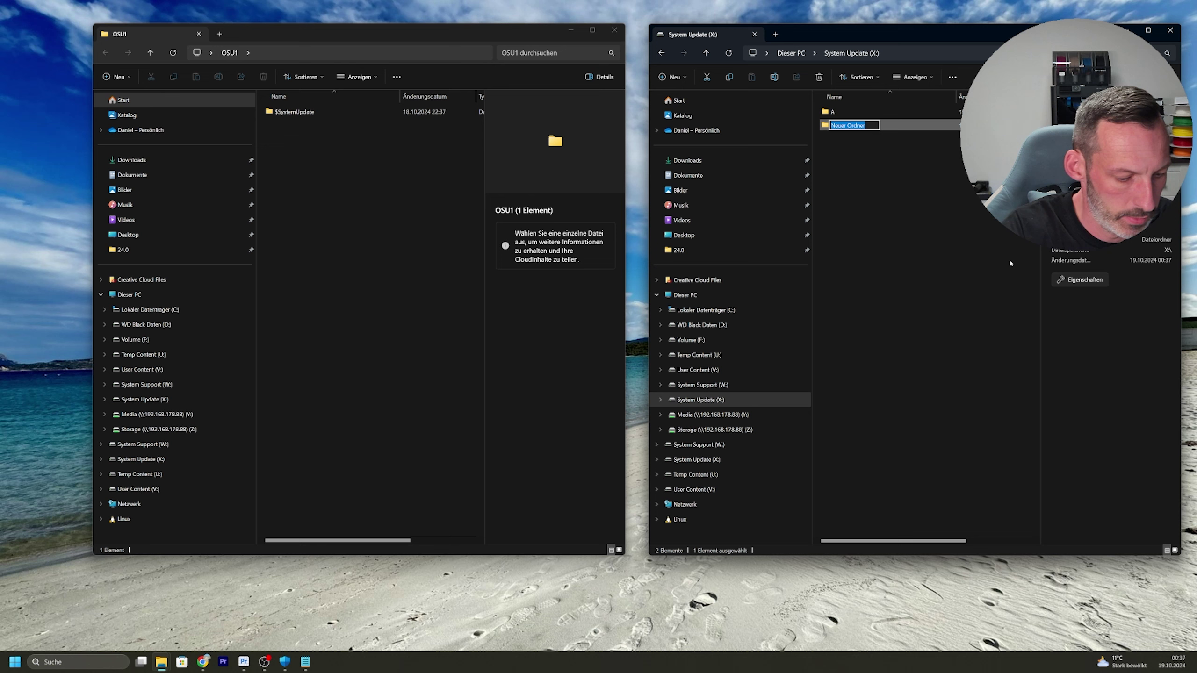
type("B")
key("Return")
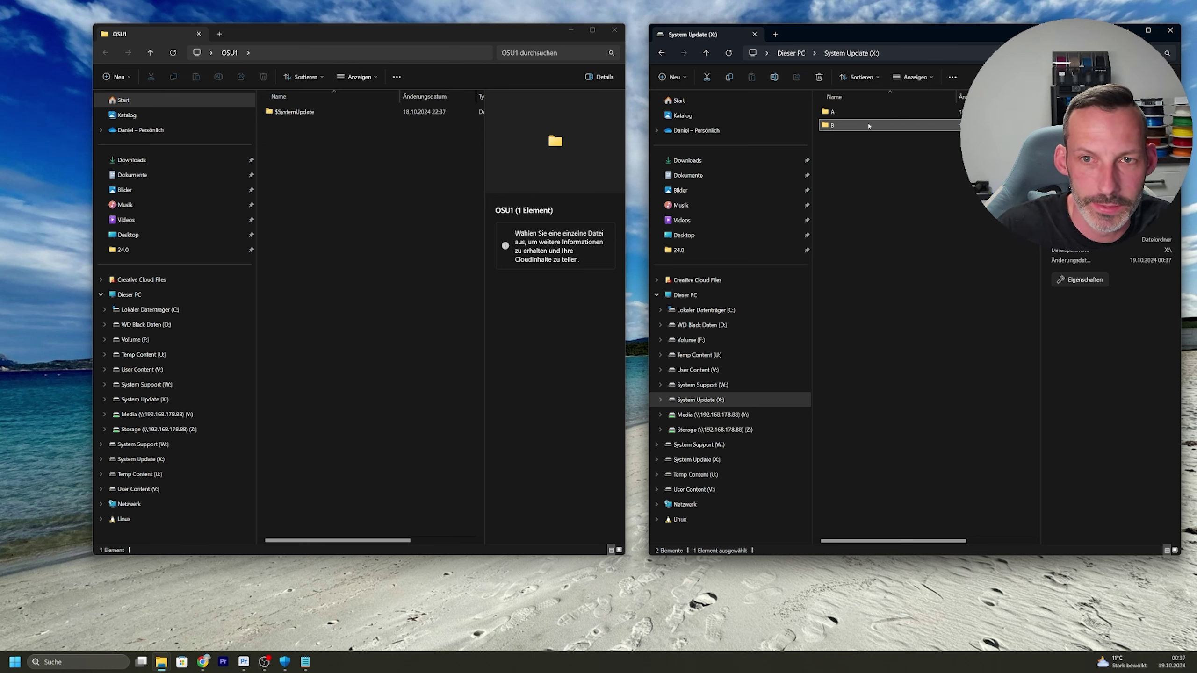
- Open folder A on the System Update (X:) drive and the $SystemUpdate folder inside OSU1
key("alt+Tab")
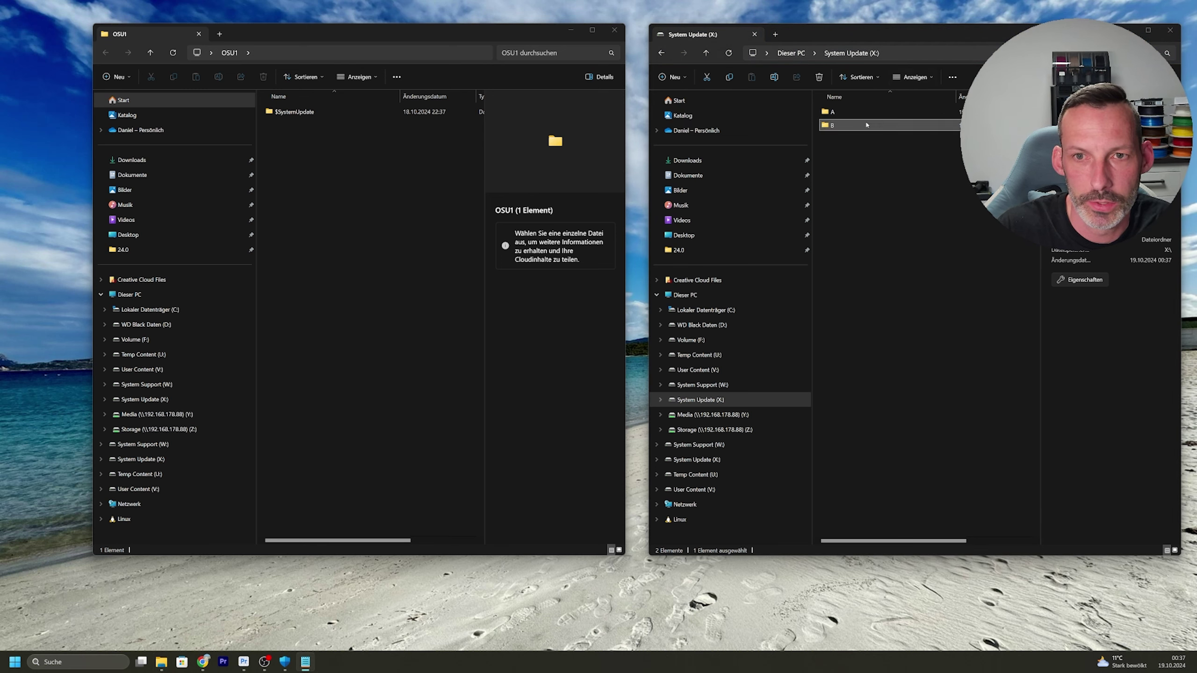
left_click(876, 112)
double_click(877, 111)
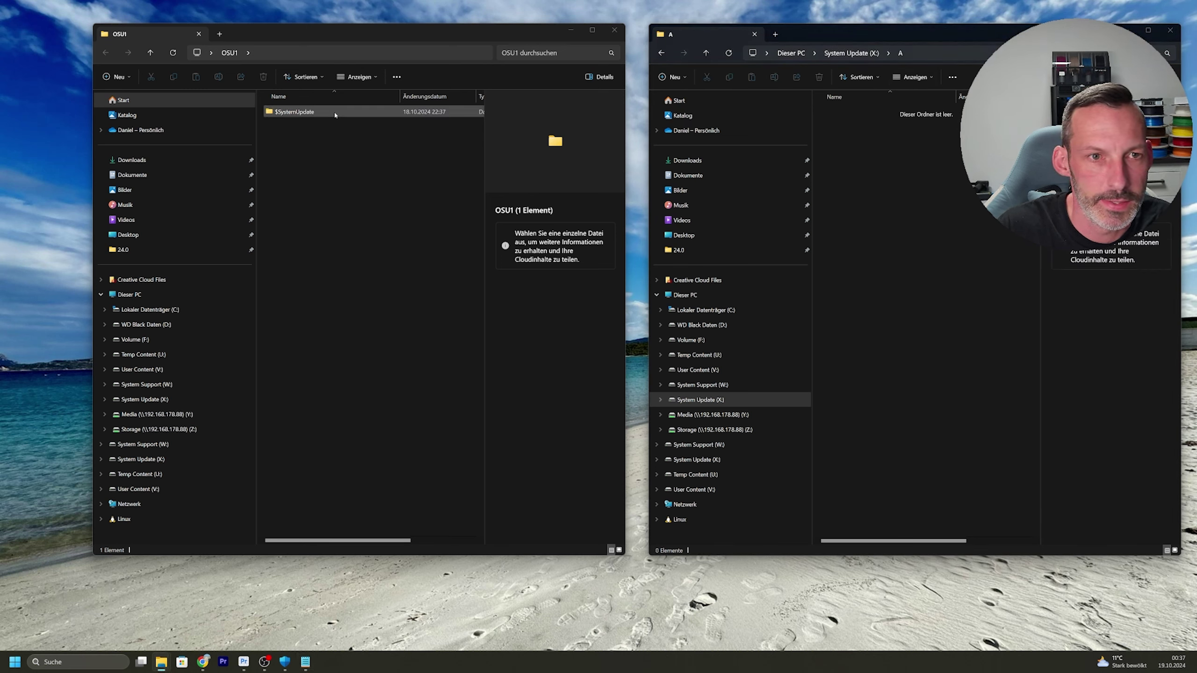
double_click(294, 112)
scroll(330, 215, "down", 5)
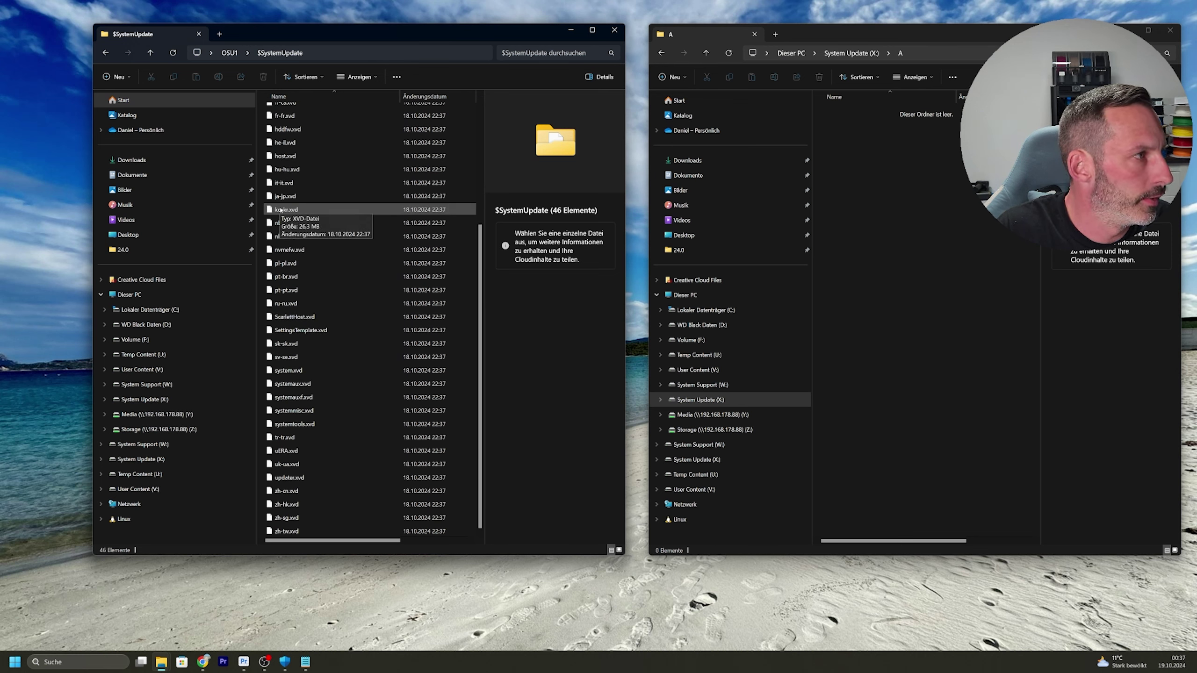
- Copy host.xvd from the $SystemUpdate folder into folder A on System Update (X:)
scroll(315, 190, "up", 1)
left_click(318, 191)
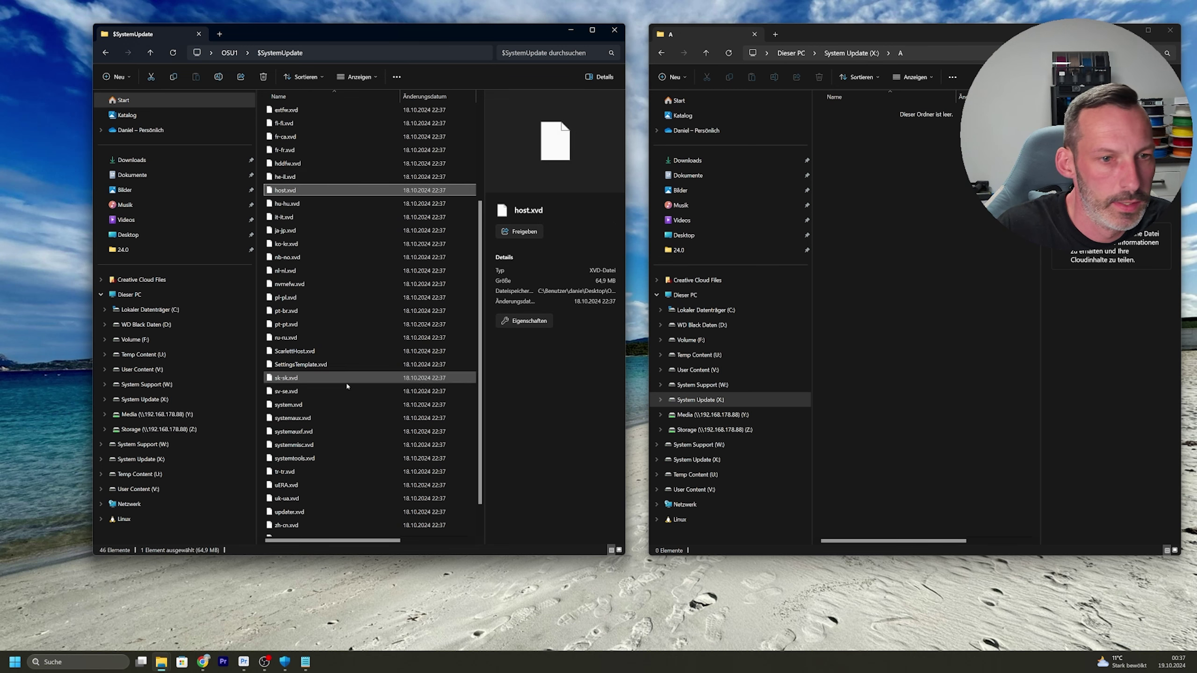
key("ctrl+c")
left_click(968, 260)
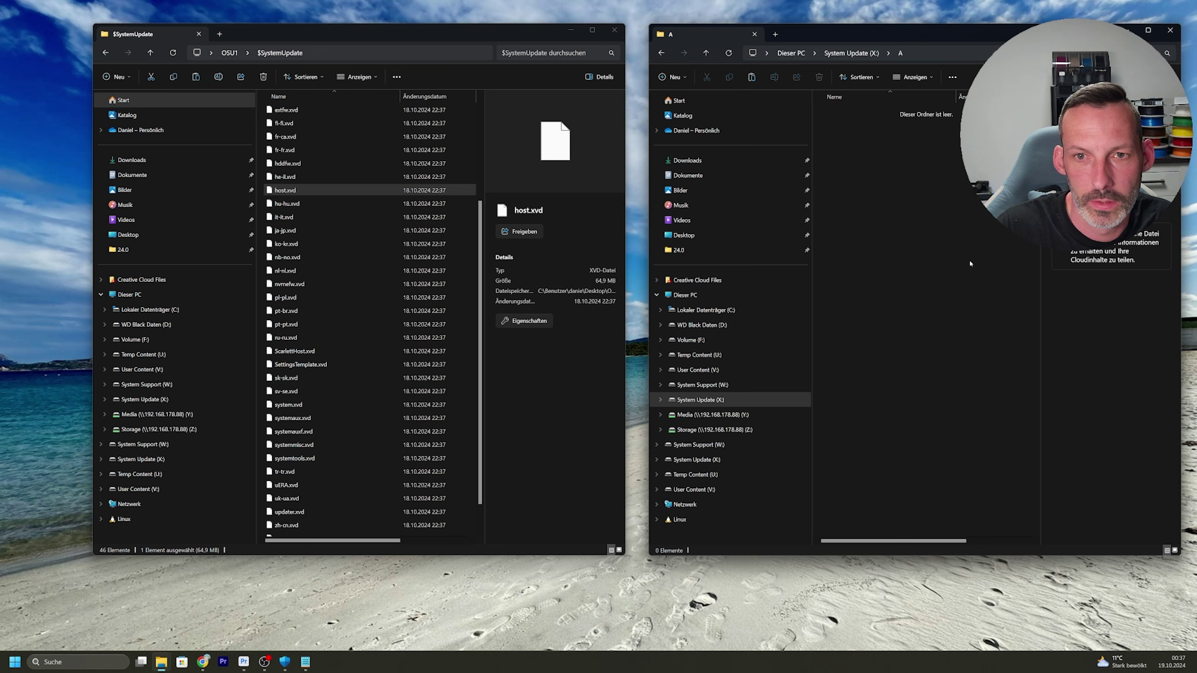
key("ctrl+v")
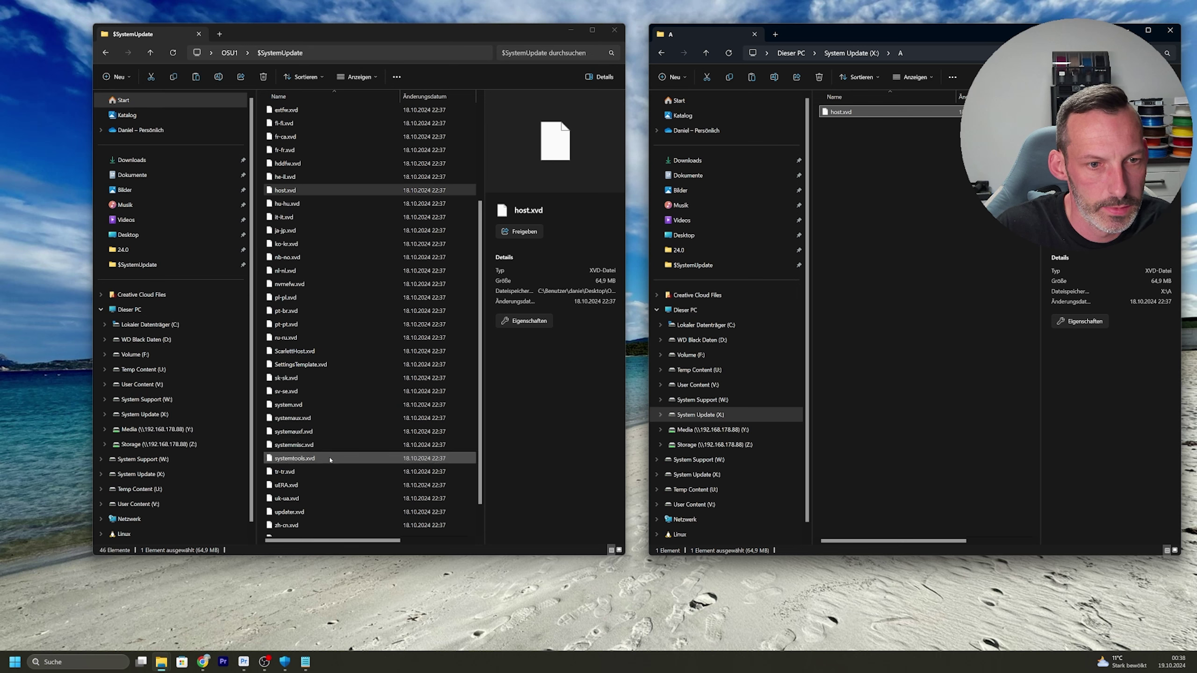
- Copy SettingsTemplate.xvd and system.xvd from the $SystemUpdate folder into folder A
left_click(310, 366)
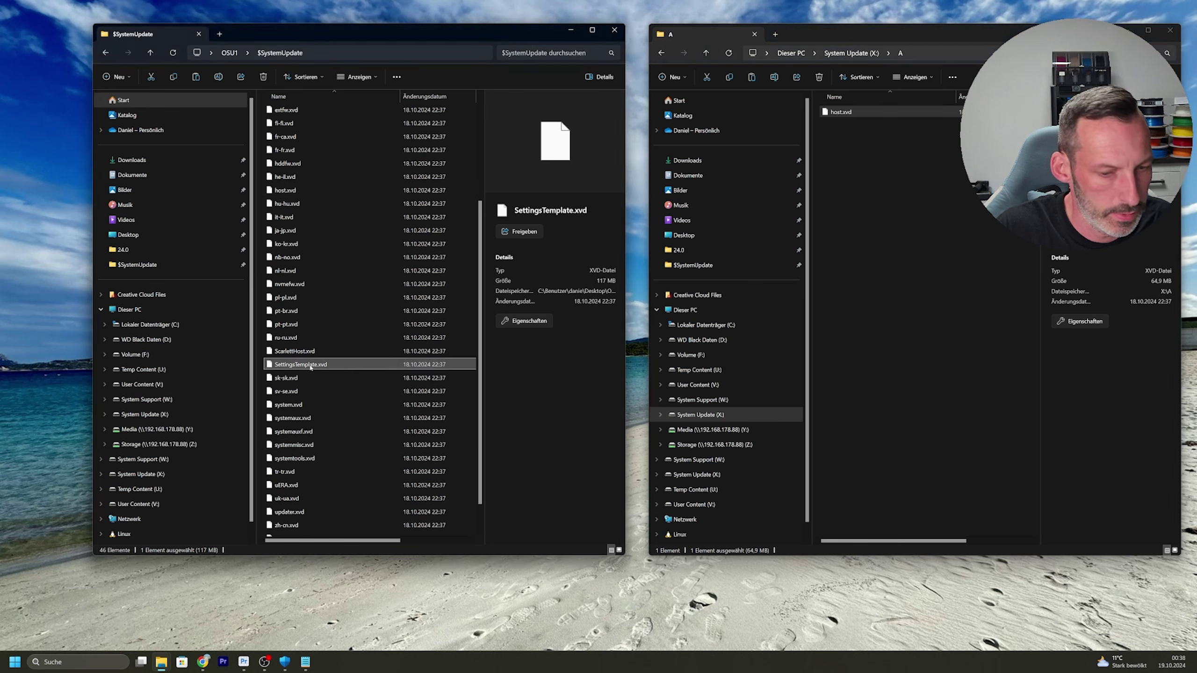
left_click(922, 232)
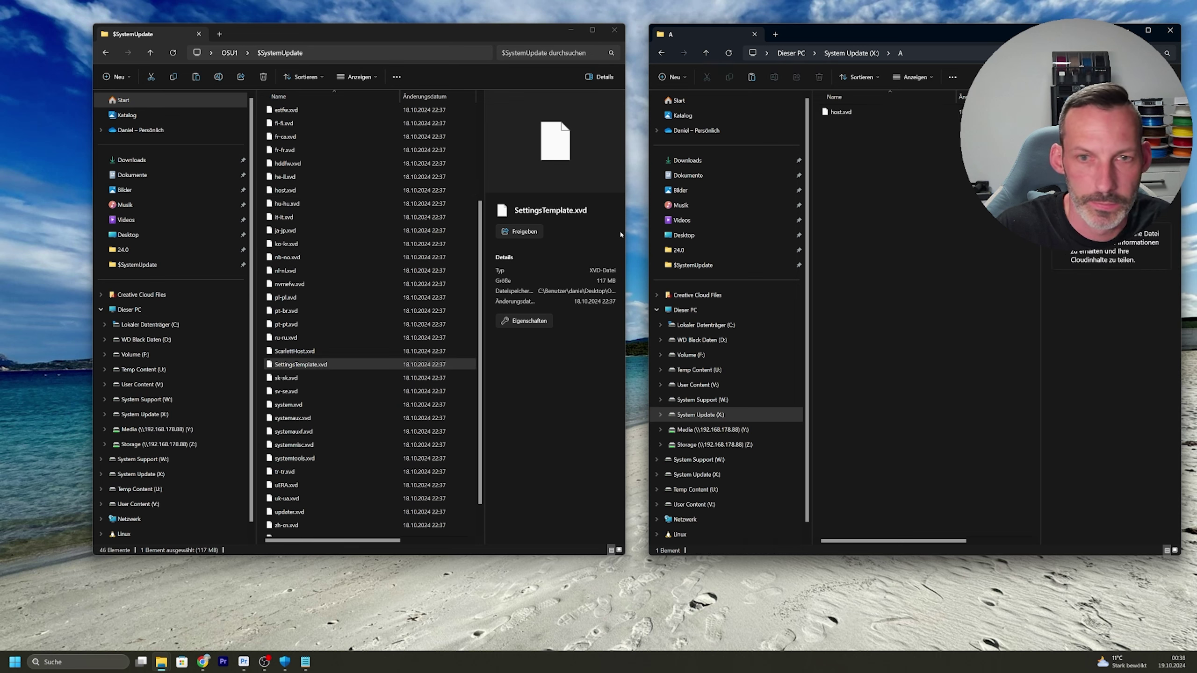
key("ctrl+v")
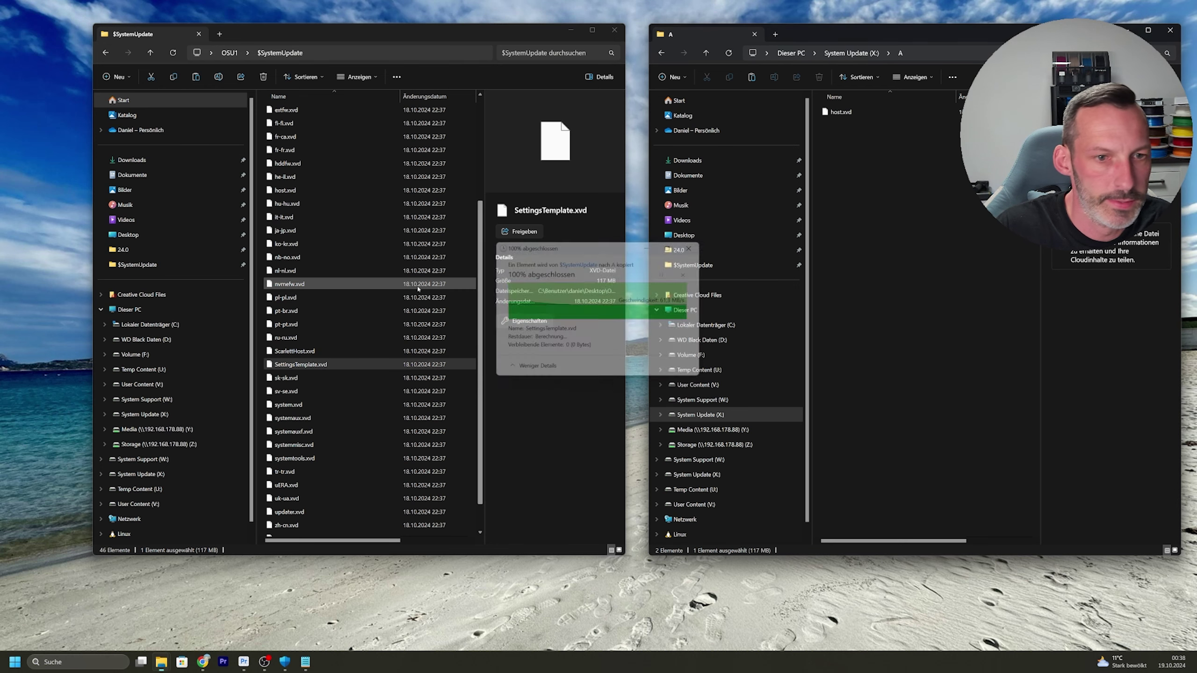
left_click(322, 405)
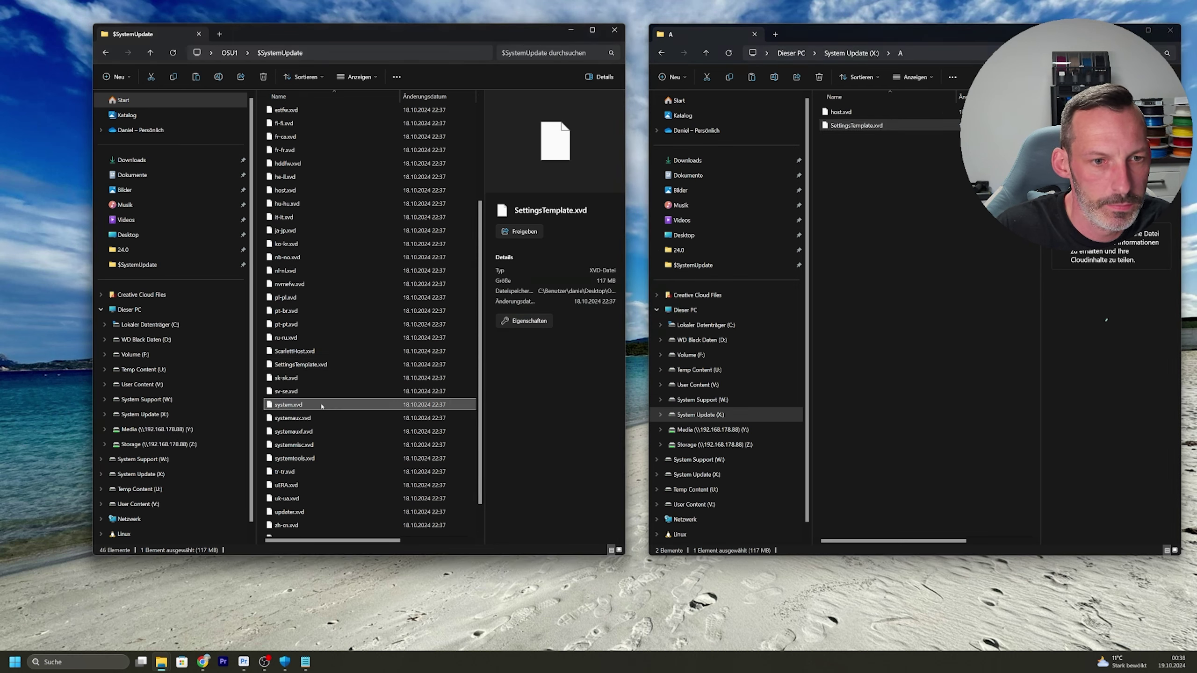
key("ctrl+c")
left_click(954, 291)
key("ctrl+v")
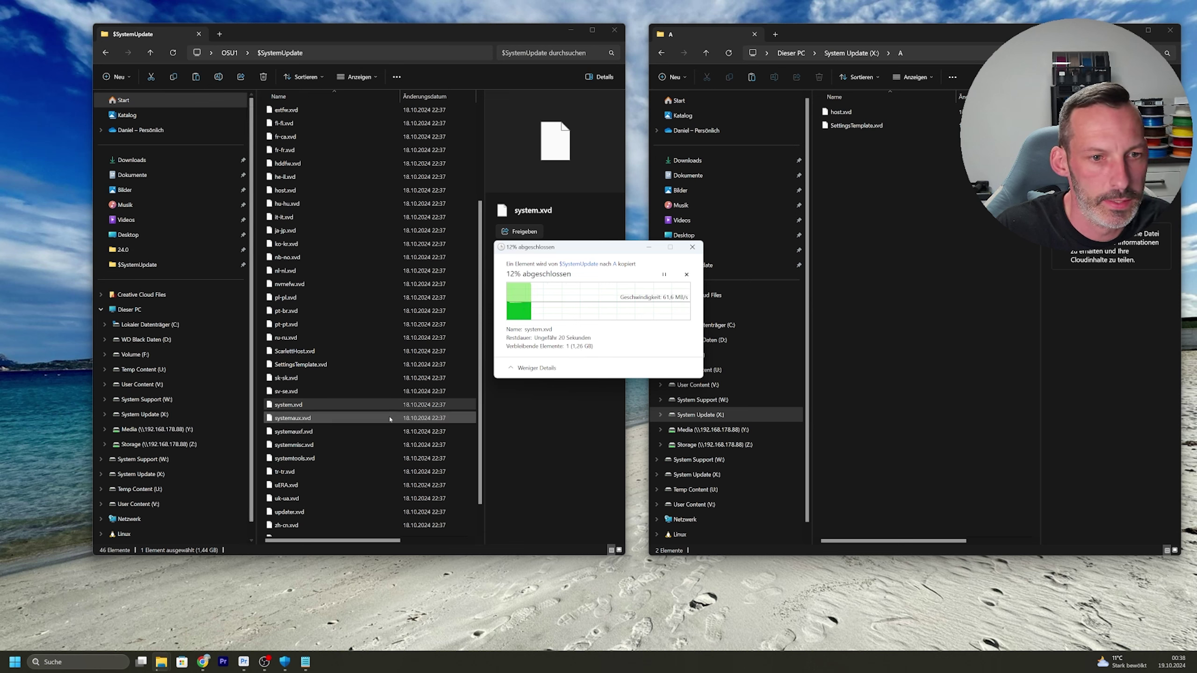
- Copy systemaux.xvd, systemmisc.xvd and systemtools.xvd from the $SystemUpdate folder into folder A
left_click(328, 432)
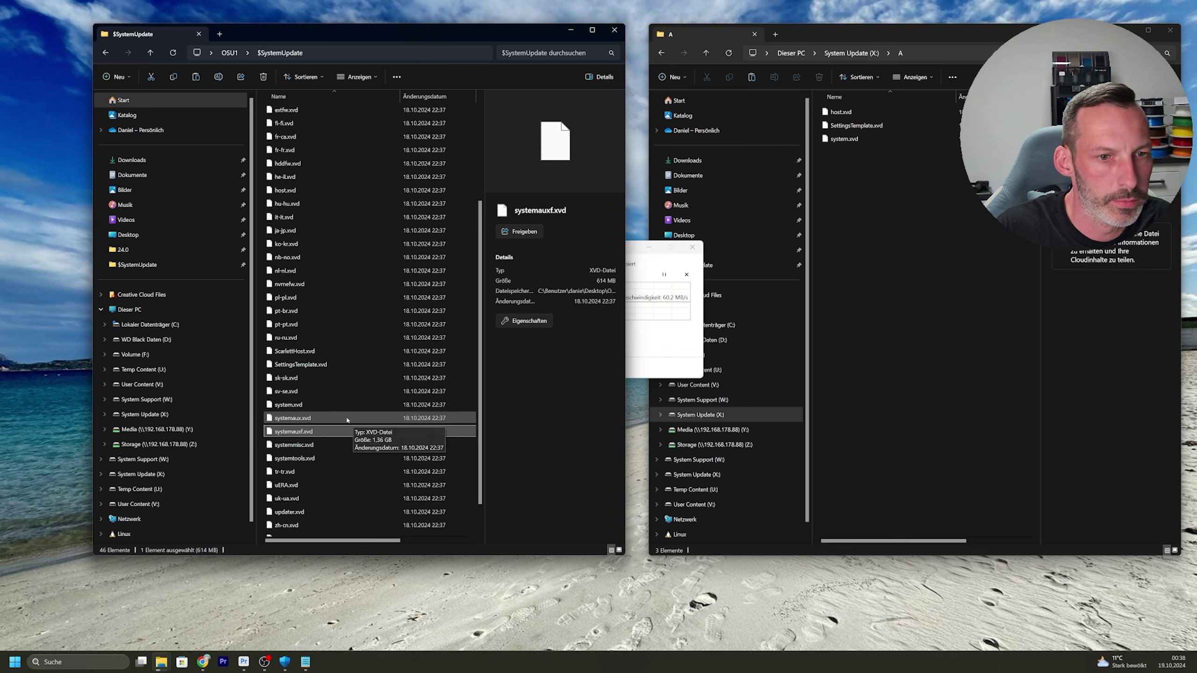
left_click(346, 418)
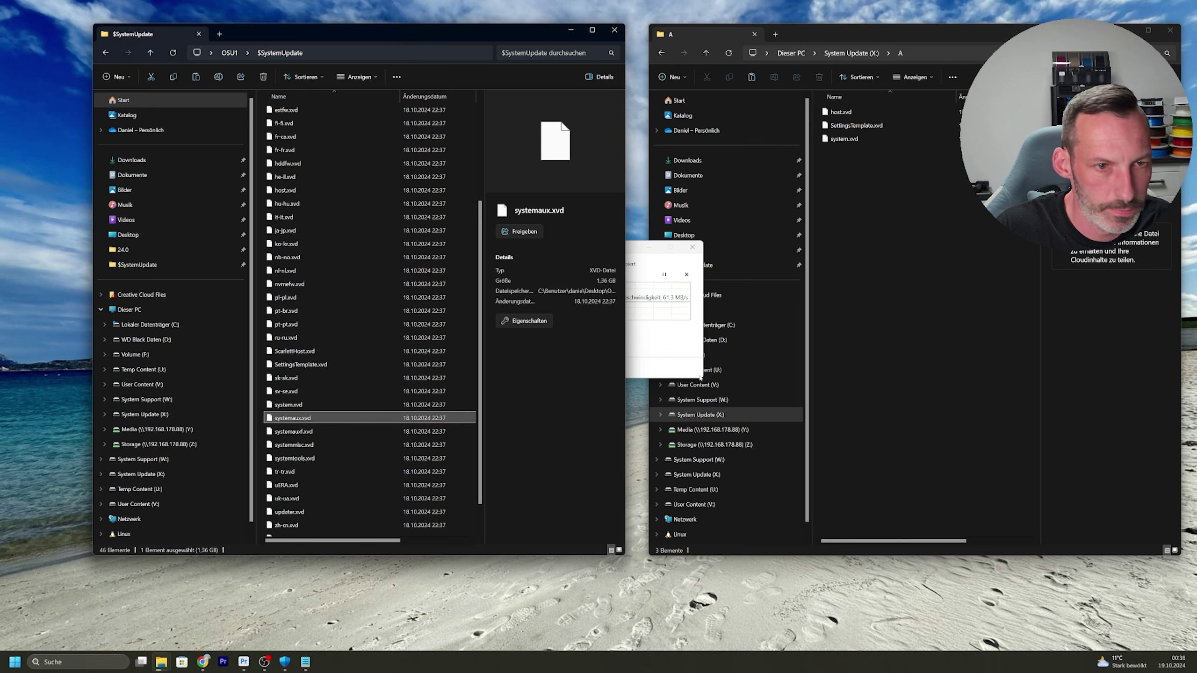
left_click(982, 305)
key("ctrl+v")
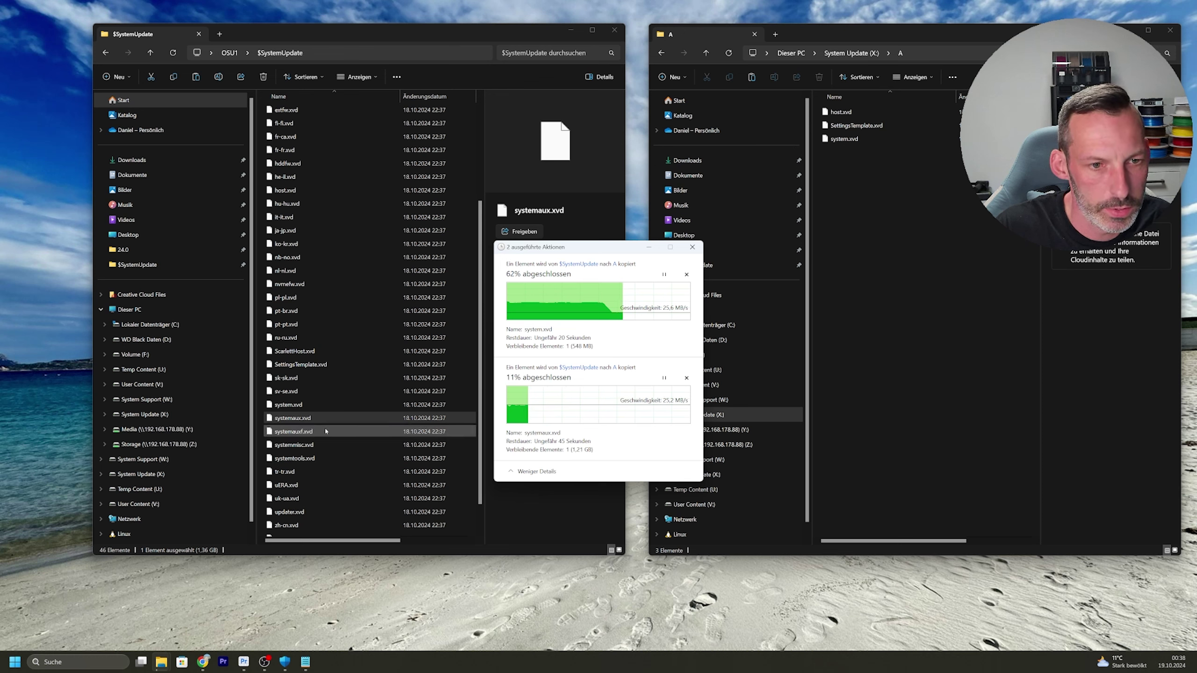
left_click(318, 445)
left_click(317, 456, "shift")
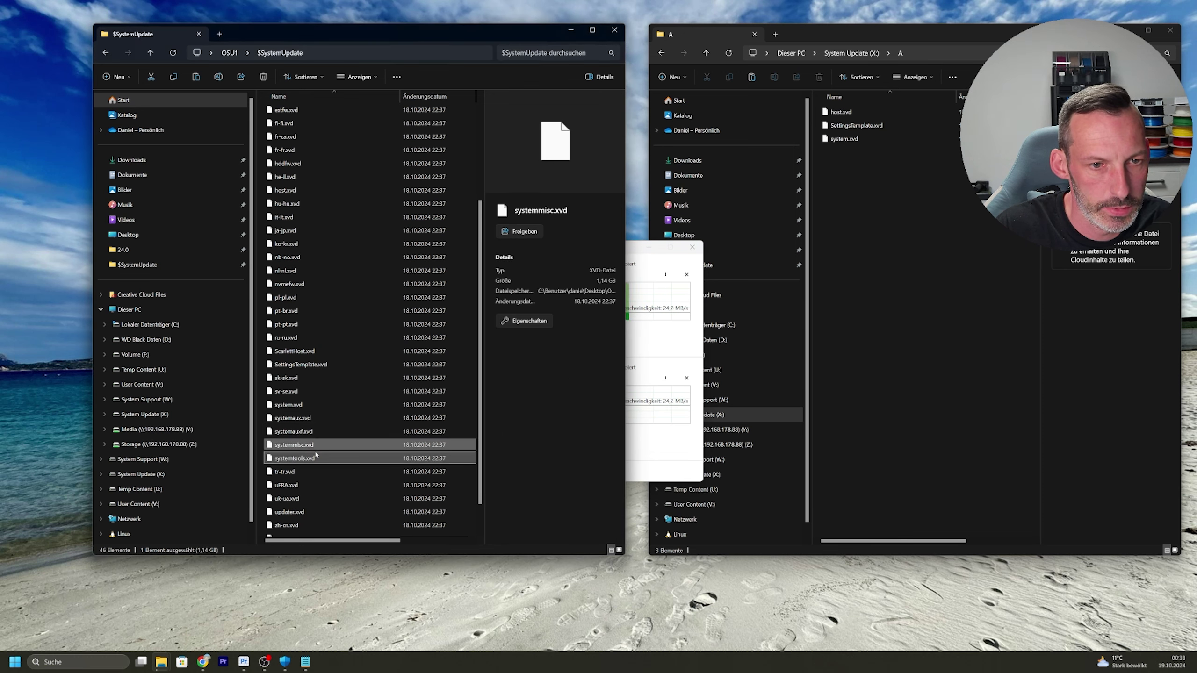
left_click(961, 360)
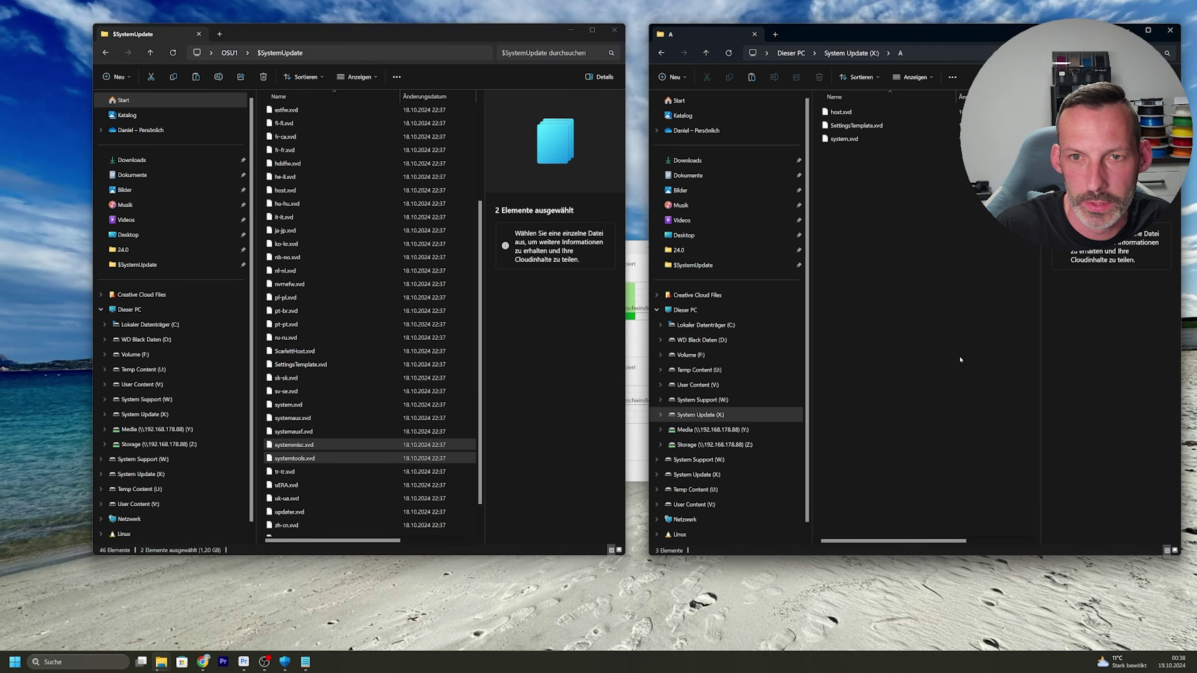
key("ctrl+v")
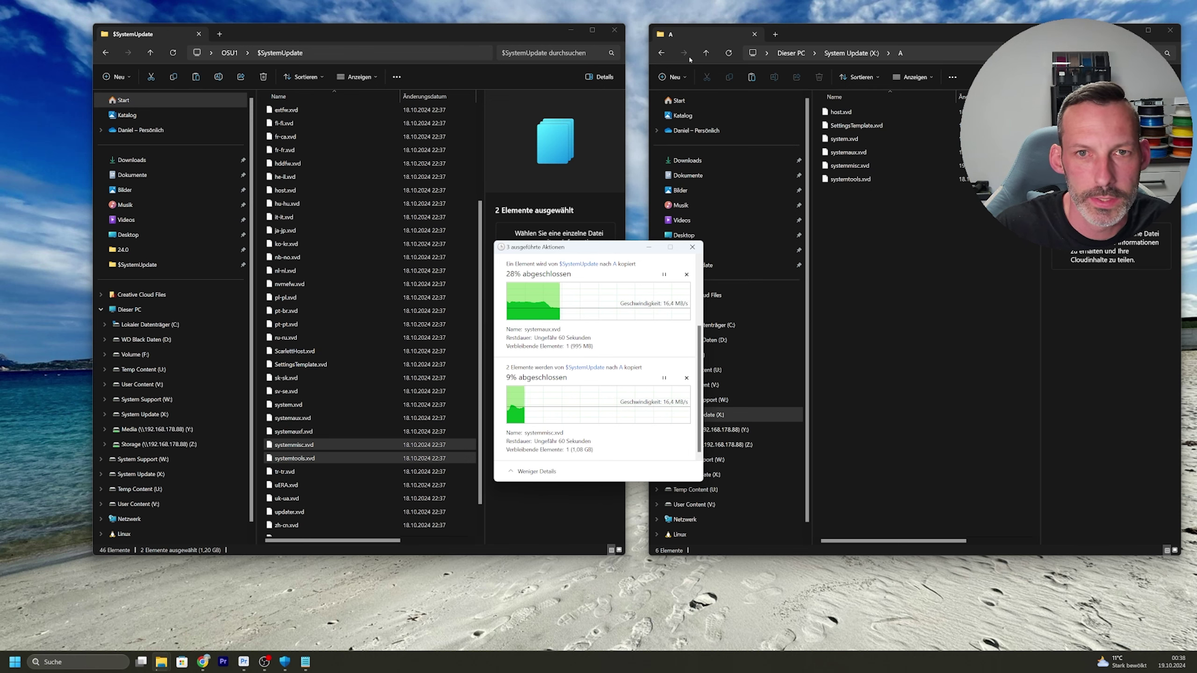
- Leave folder A and open the empty folder B on the System Update (X:) drive
left_click(655, 58)
left_click(661, 52)
double_click(854, 122)
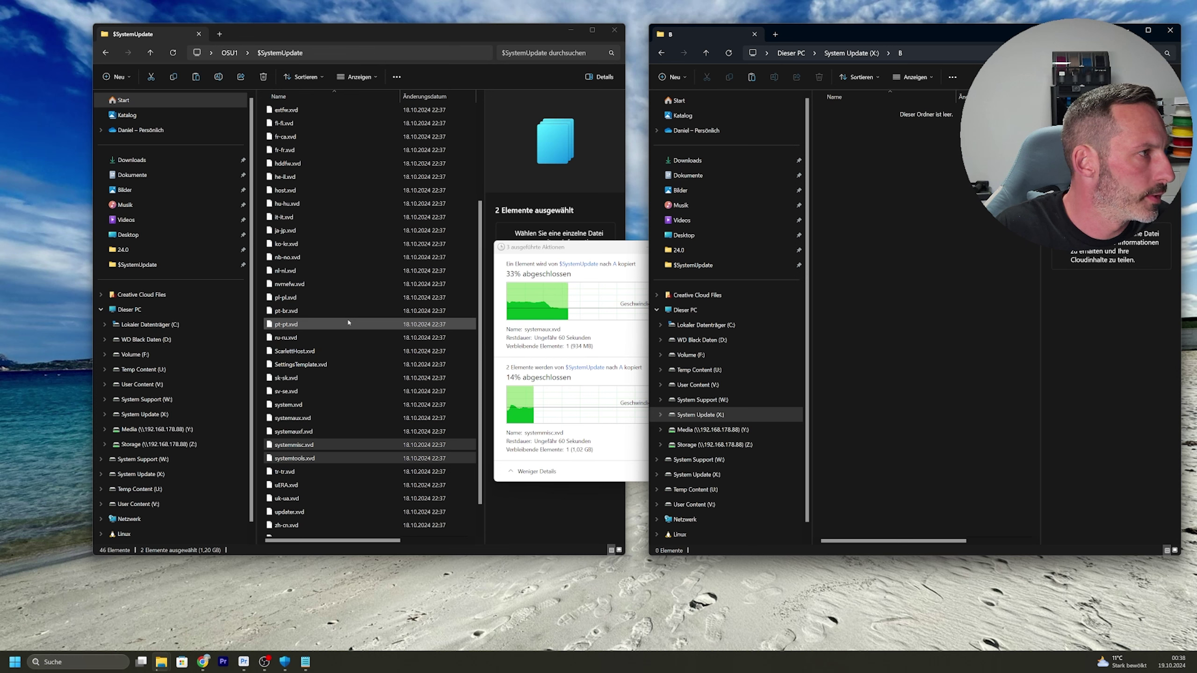
- Copy host.xvd from the $SystemUpdate folder into folder B on System Update (X:)
scroll(353, 310, "up", 4)
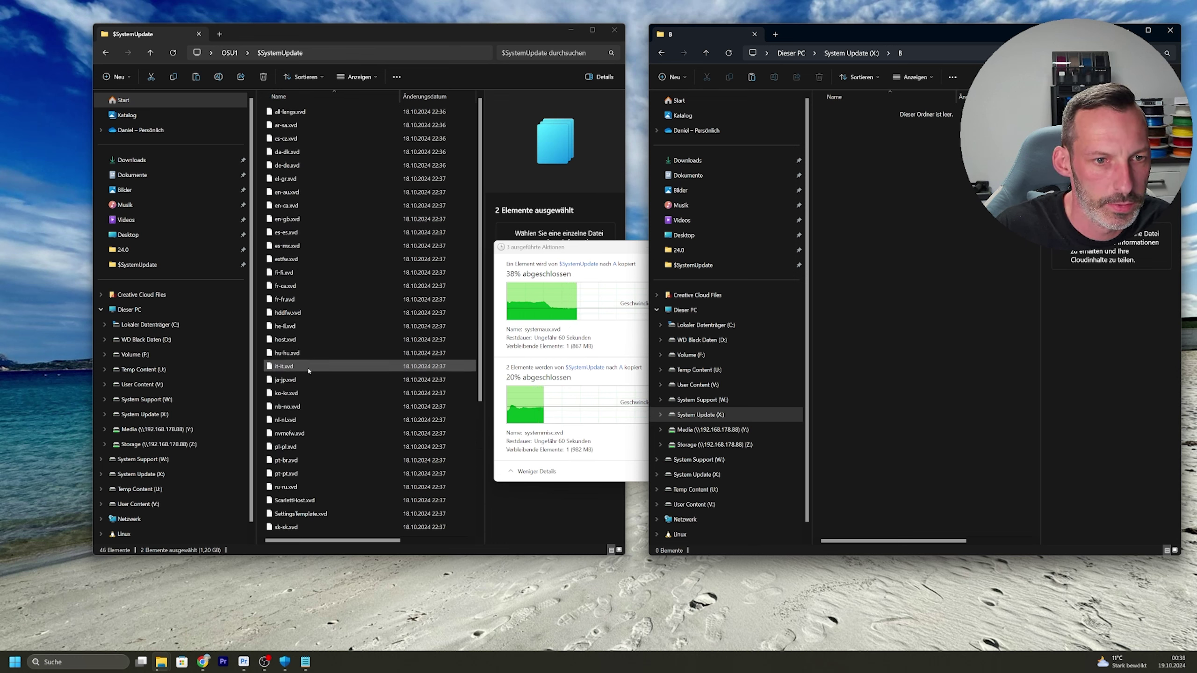
left_click(297, 340)
key("h")
key("h")
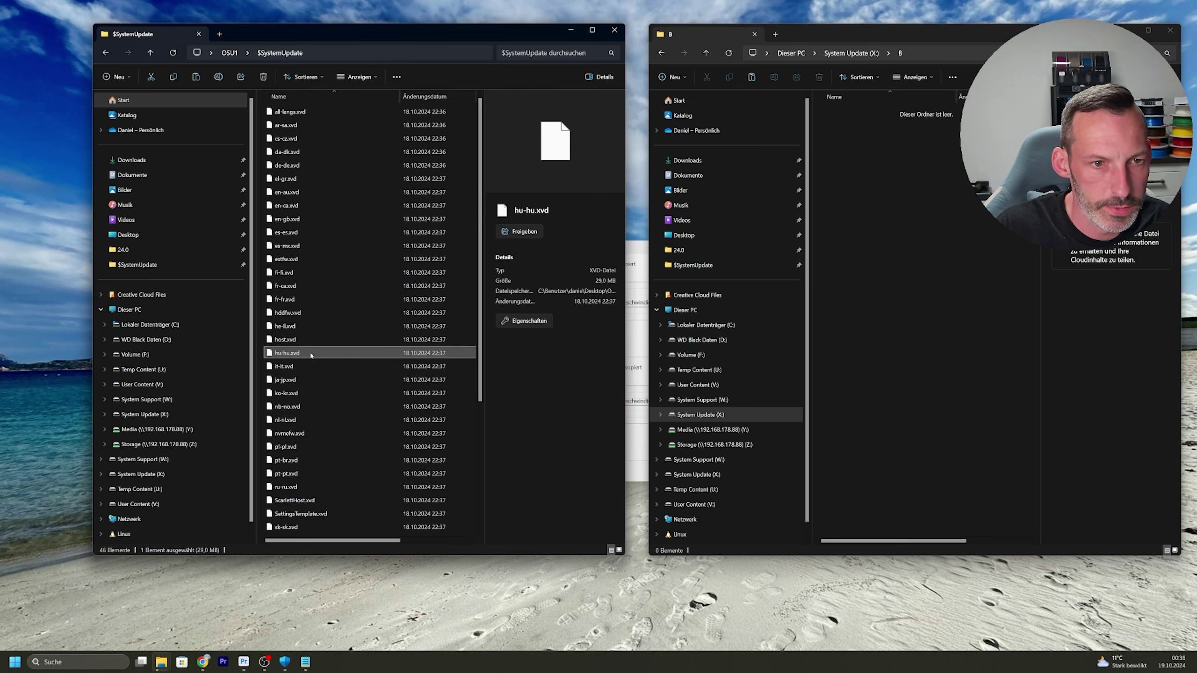
key("h")
key("h")
key("h")
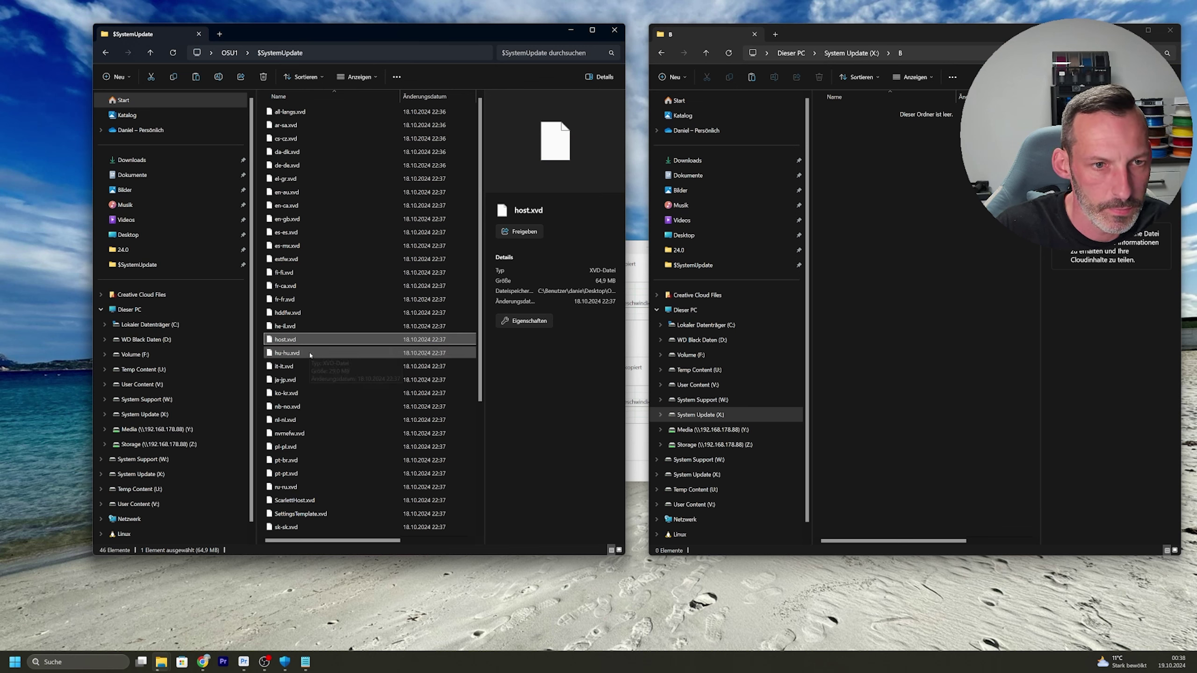
left_click(310, 340)
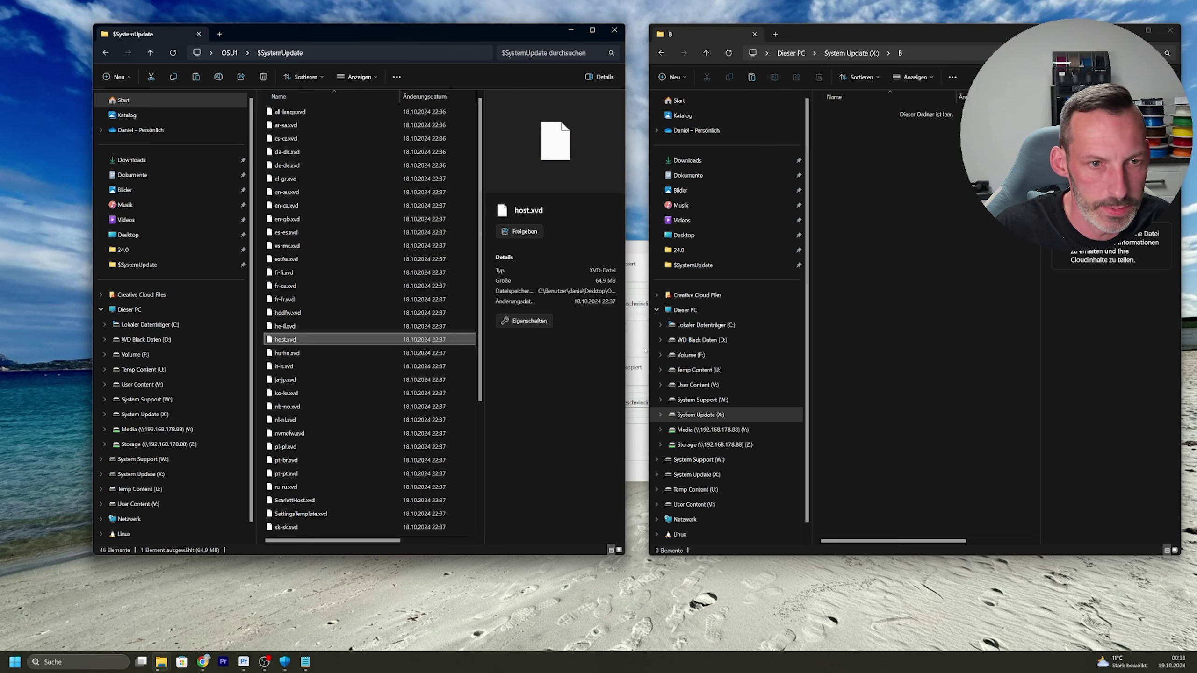
left_click(894, 294)
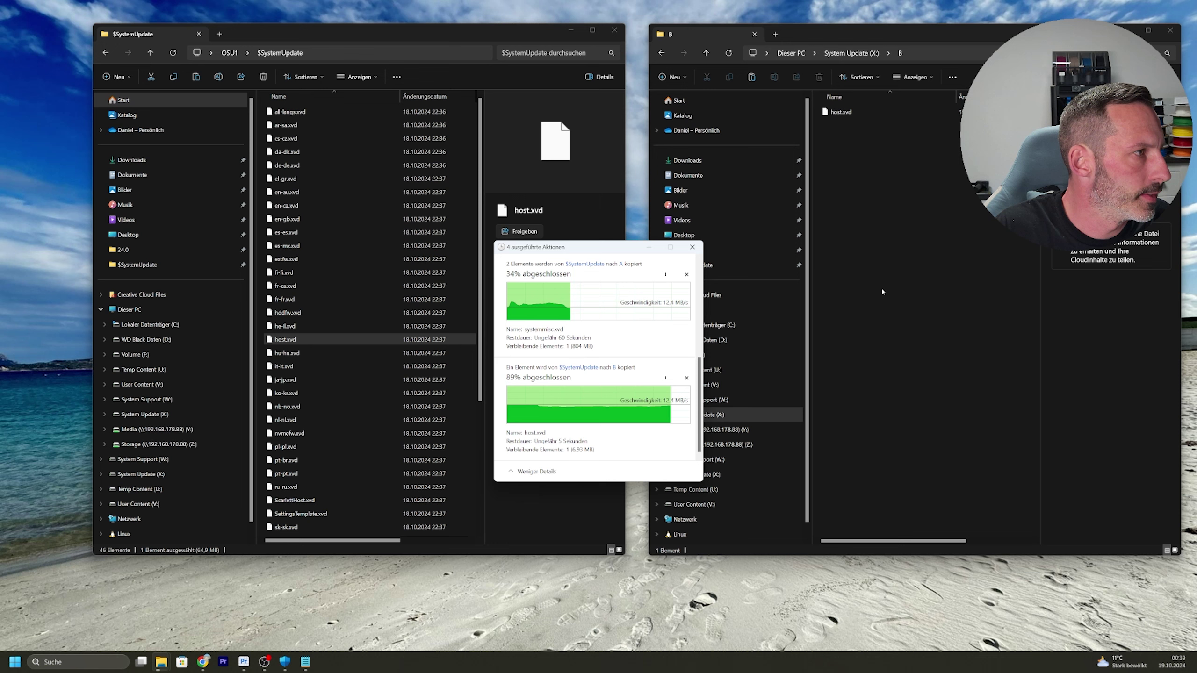
- Copy SettingsTemplate.xvd and system.xvd from the $SystemUpdate folder into folder B
left_click(343, 392)
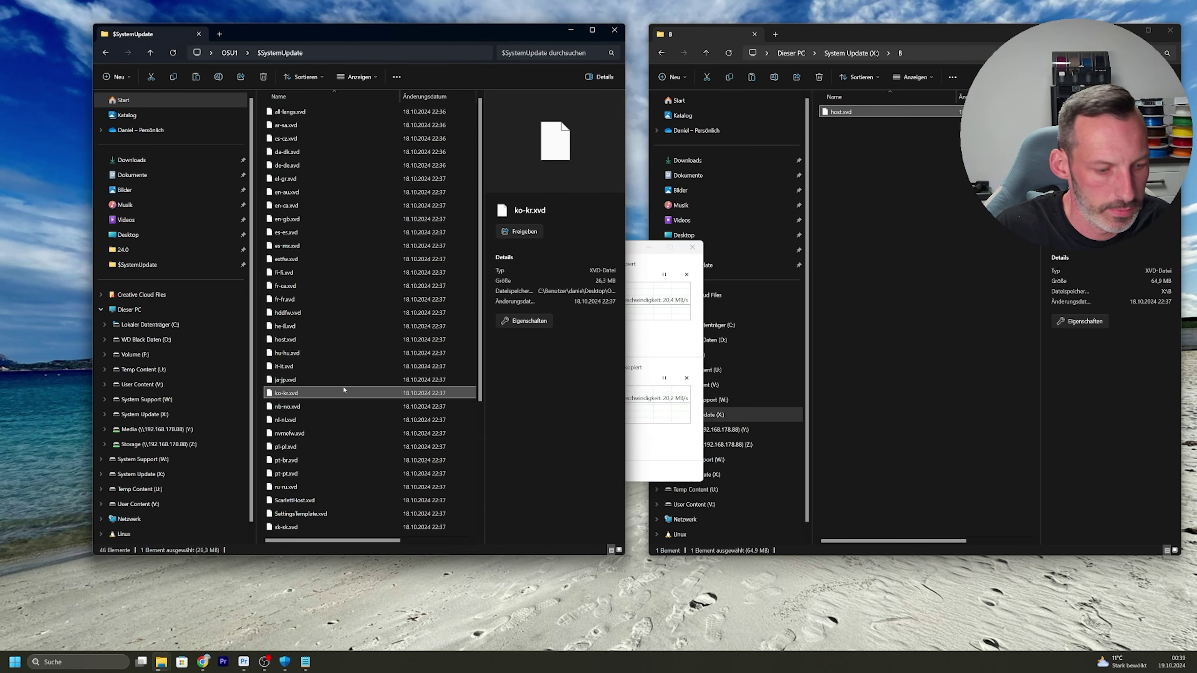
key("s")
key("Down")
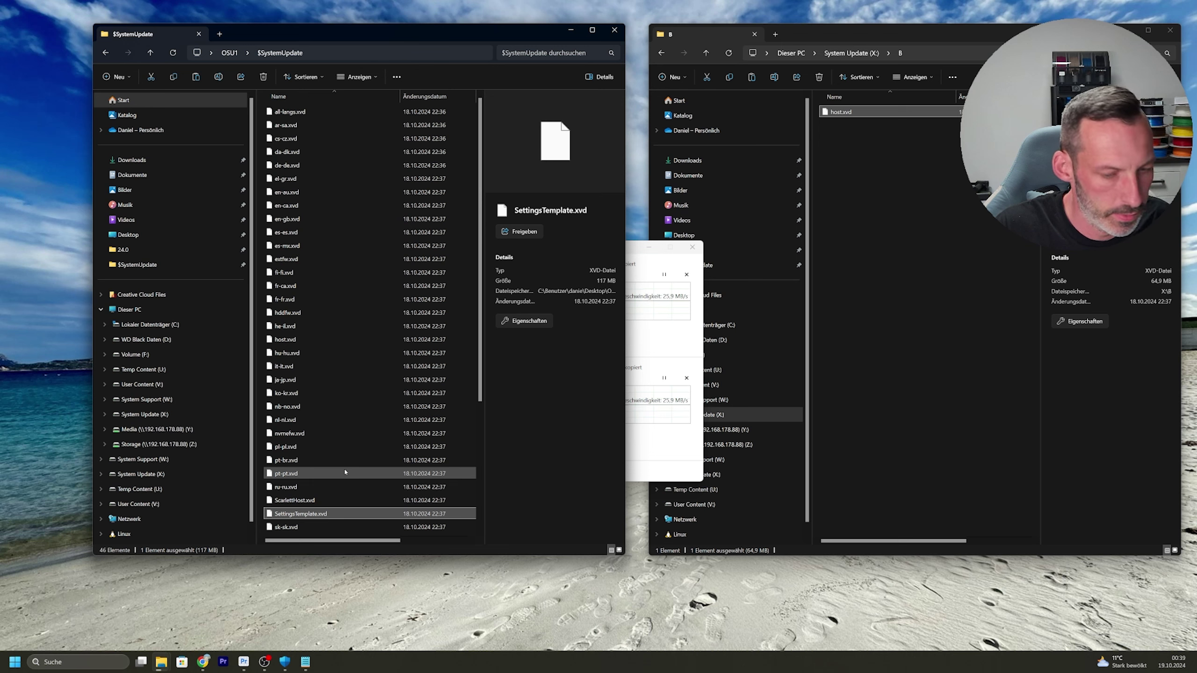
left_click(923, 327)
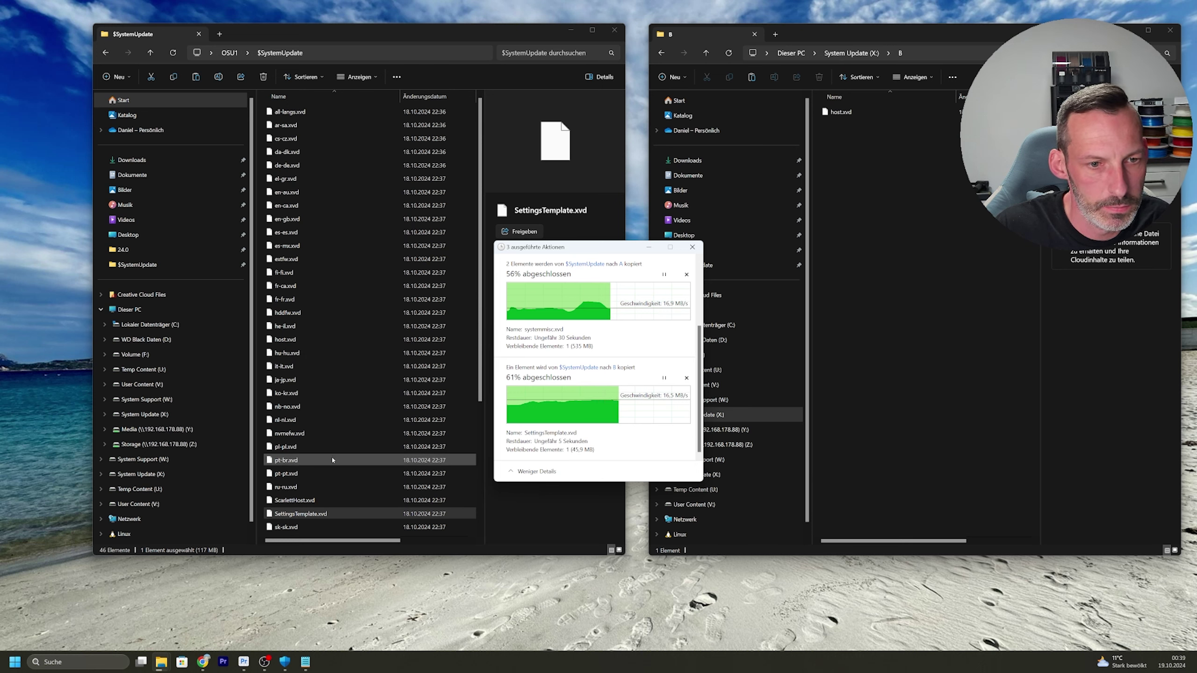
scroll(324, 477, "down", 2)
left_click(313, 478)
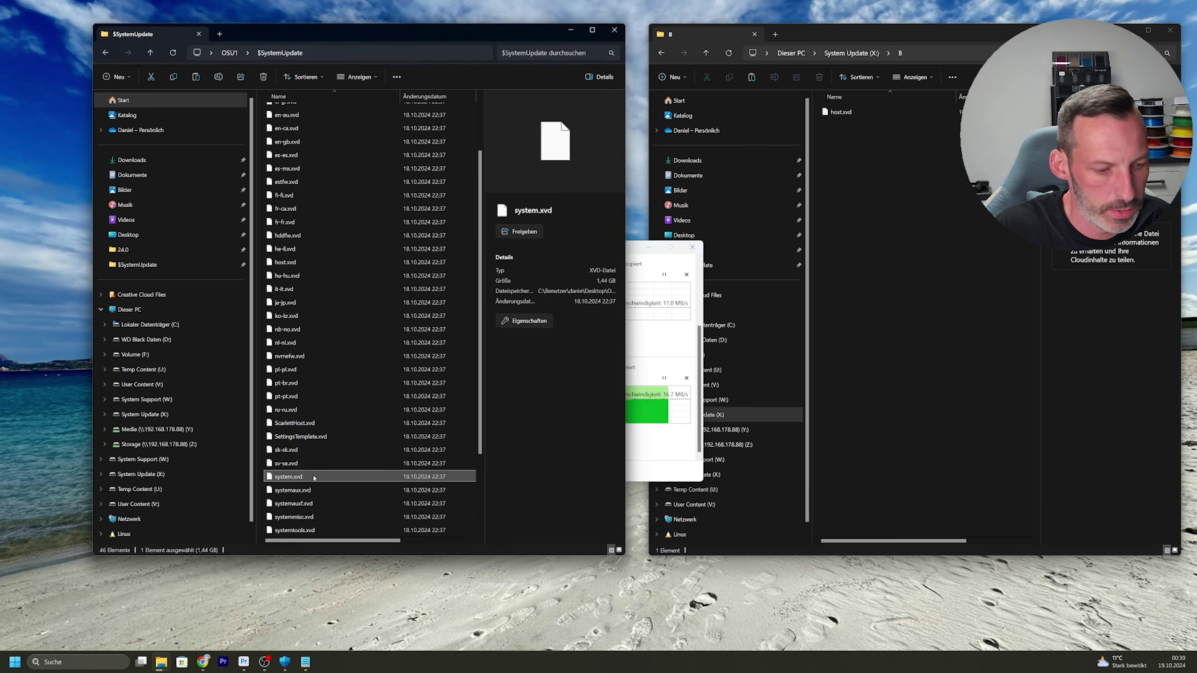
left_click(963, 302)
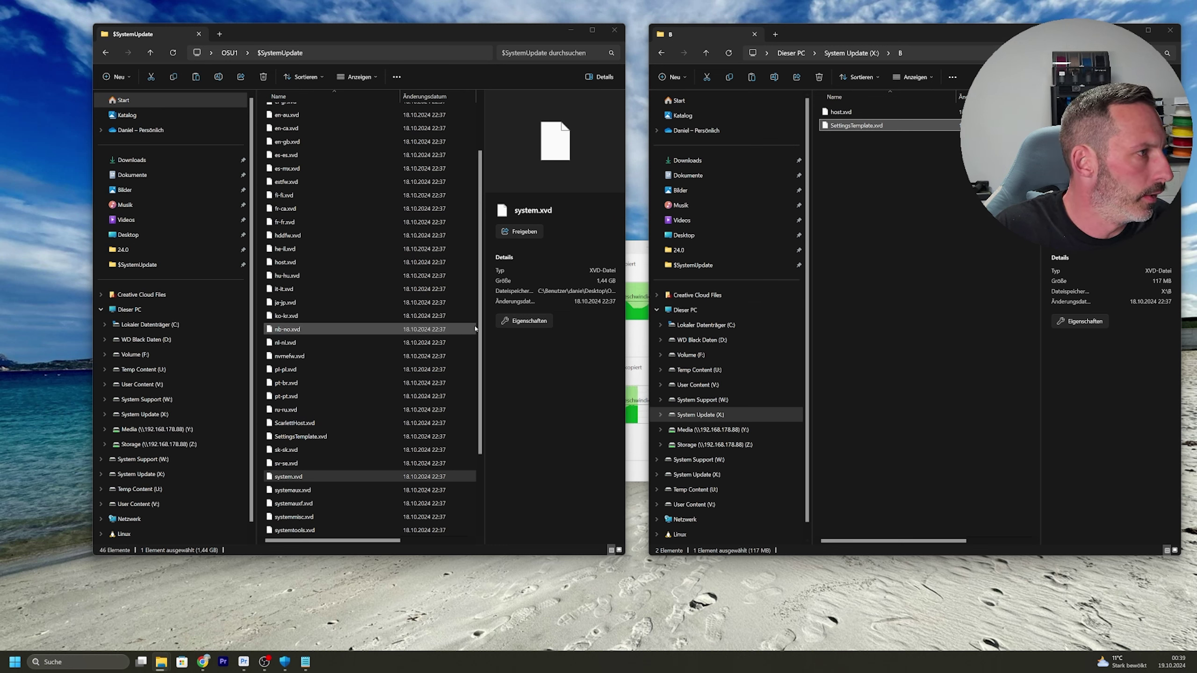
- Copy systemaux.xvd, systemmisc.xvd and systemtools.xvd from the $SystemUpdate folder into folder B
scroll(475, 329, "down", 2)
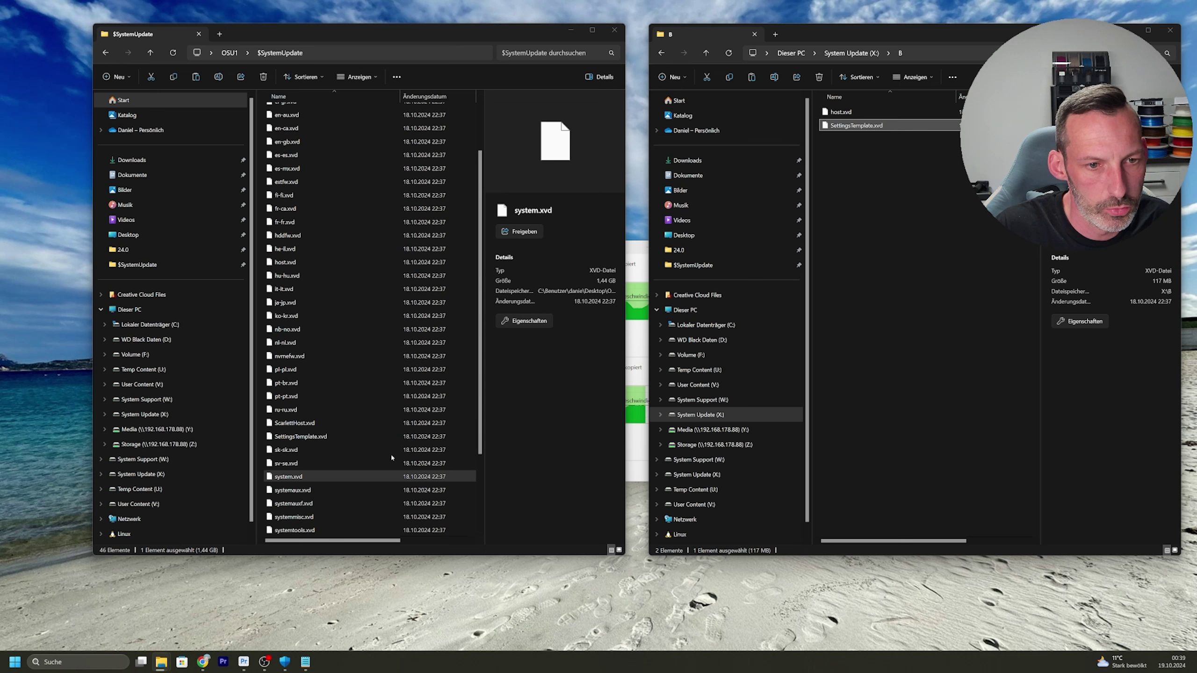
left_click(337, 424)
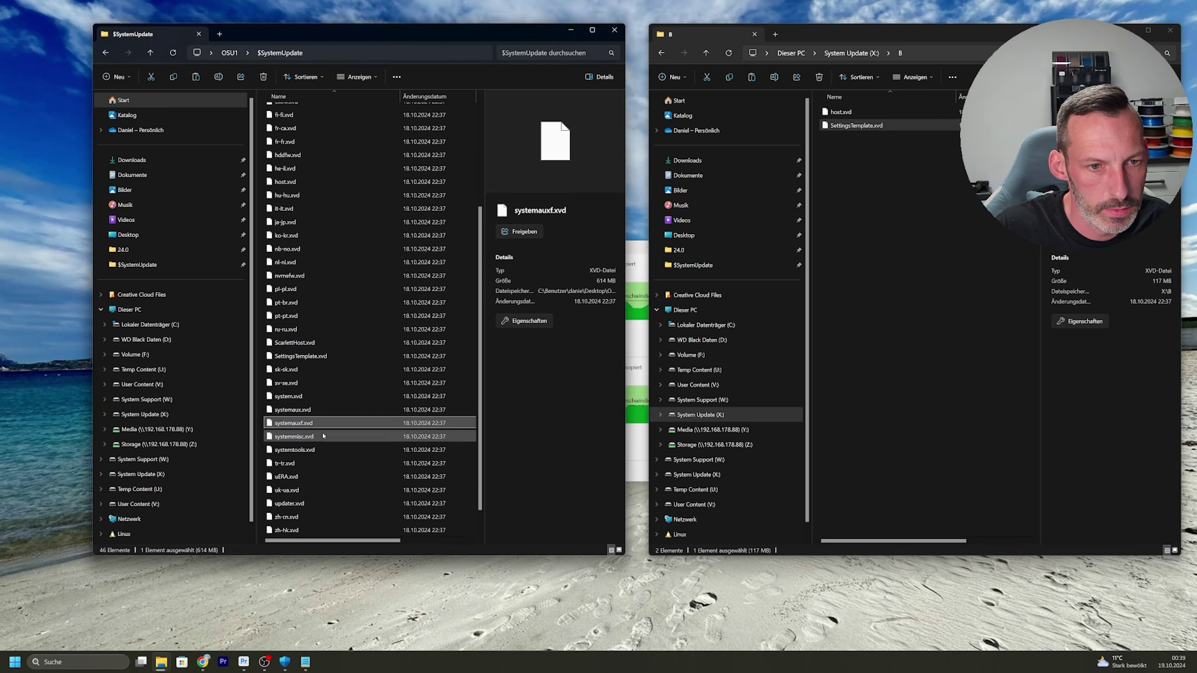
left_click(325, 436)
left_click(319, 450, "ctrl")
left_click(302, 409, "ctrl")
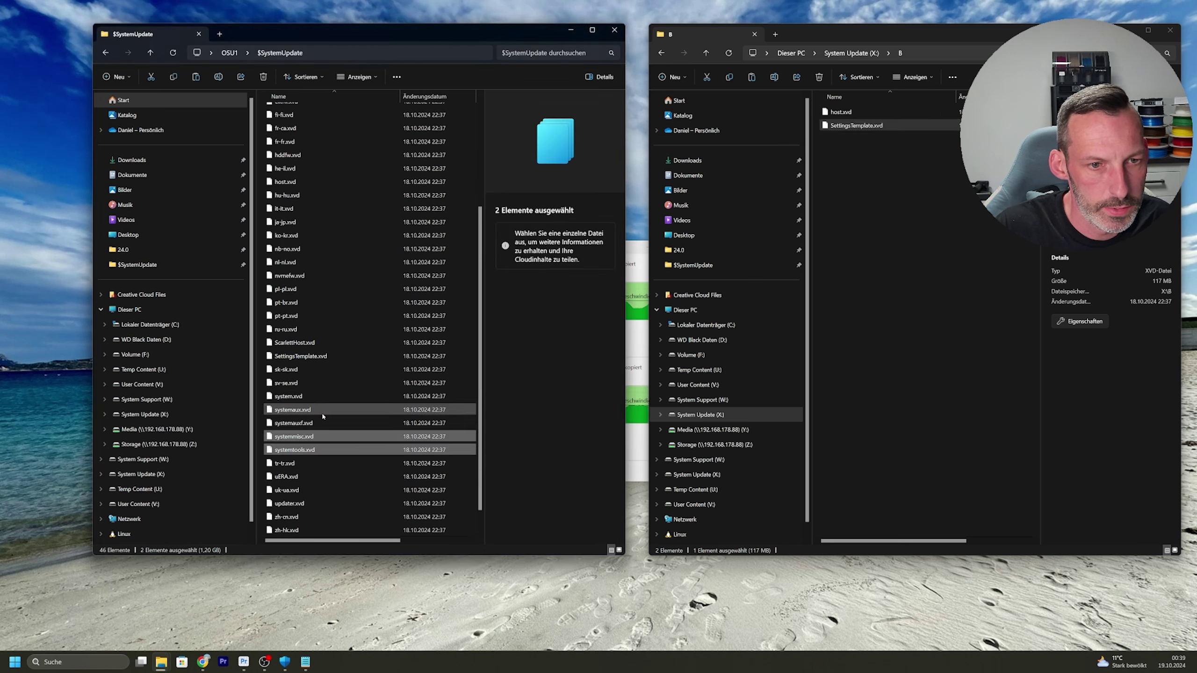
left_click(891, 332)
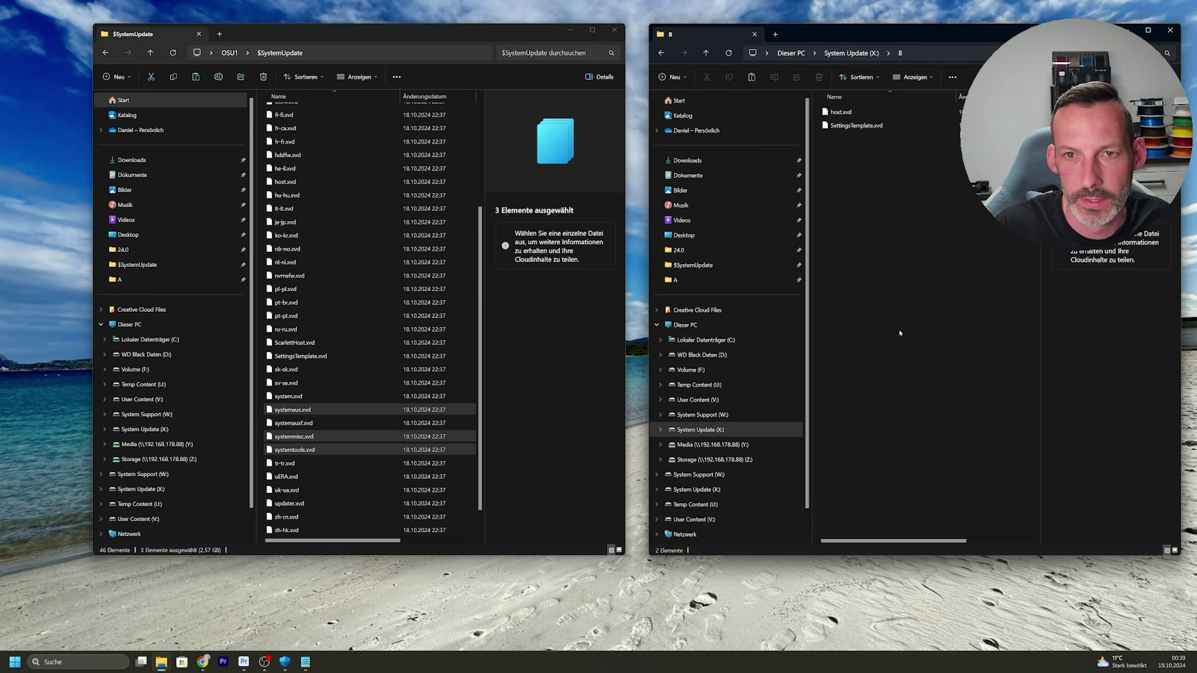
key("ctrl+v")
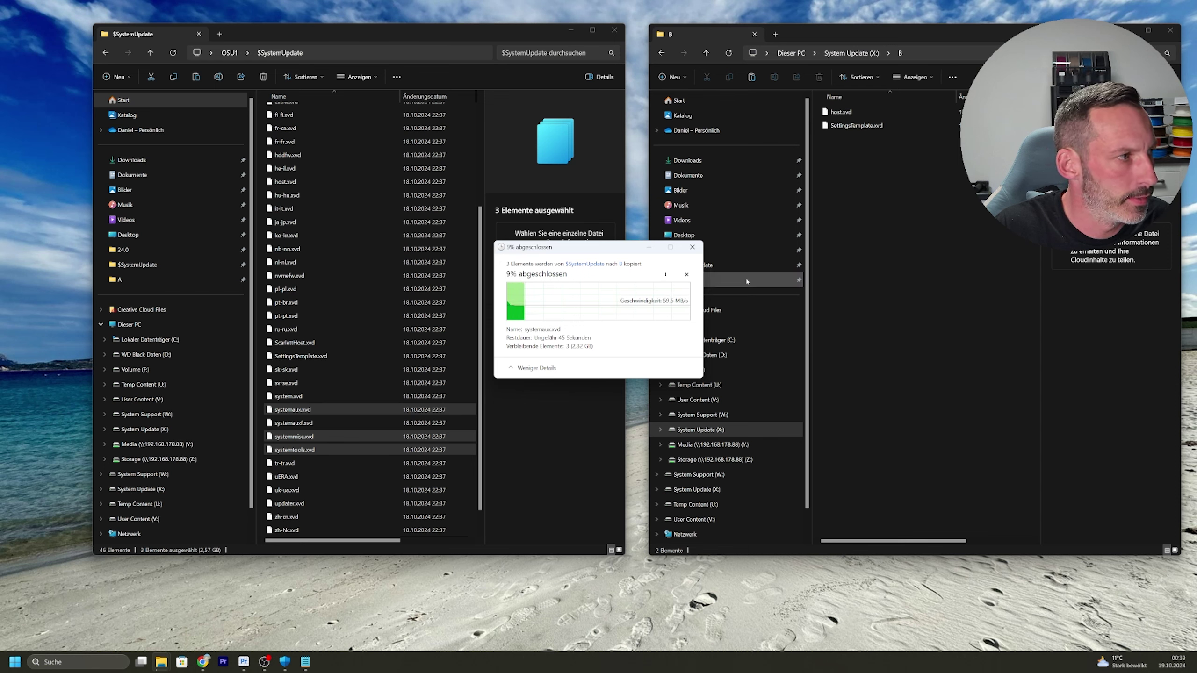
- Copy updater.xvd from the $SystemUpdate folder into the root of System Update (X:), beside folders A and B
scroll(386, 481, "down", 1)
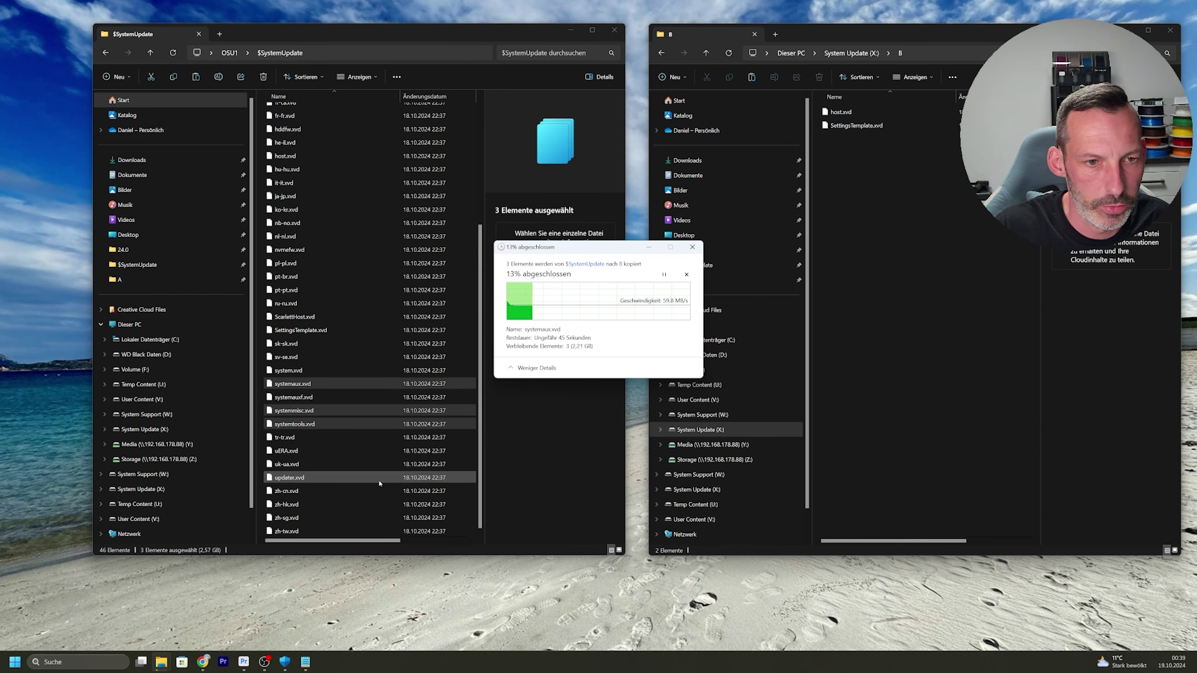
left_click(298, 410)
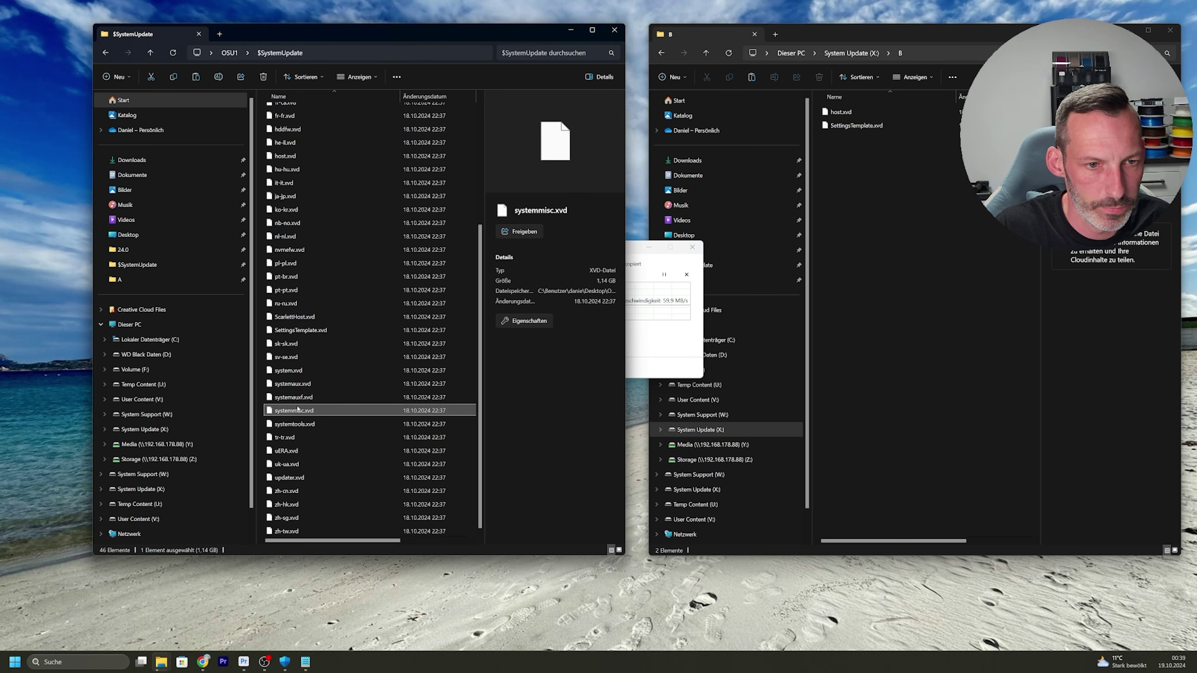
key("Down")
key("Down")
key("Down")
key("Down")
key("Down")
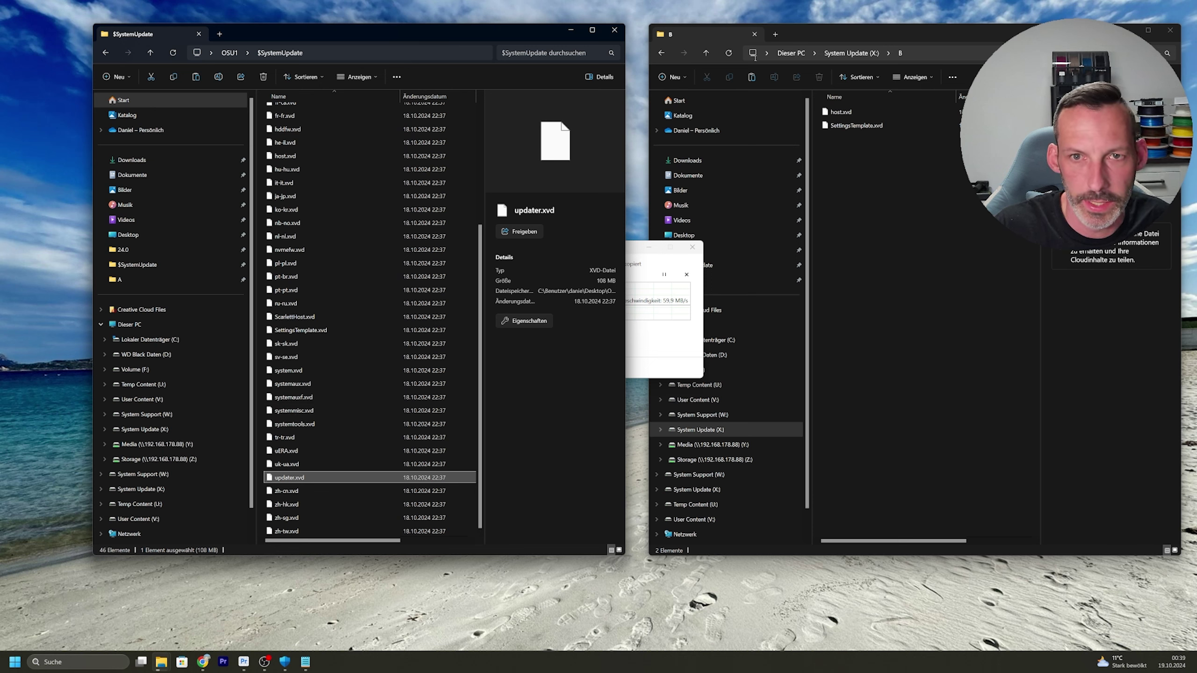
left_click(706, 53)
left_click(856, 170)
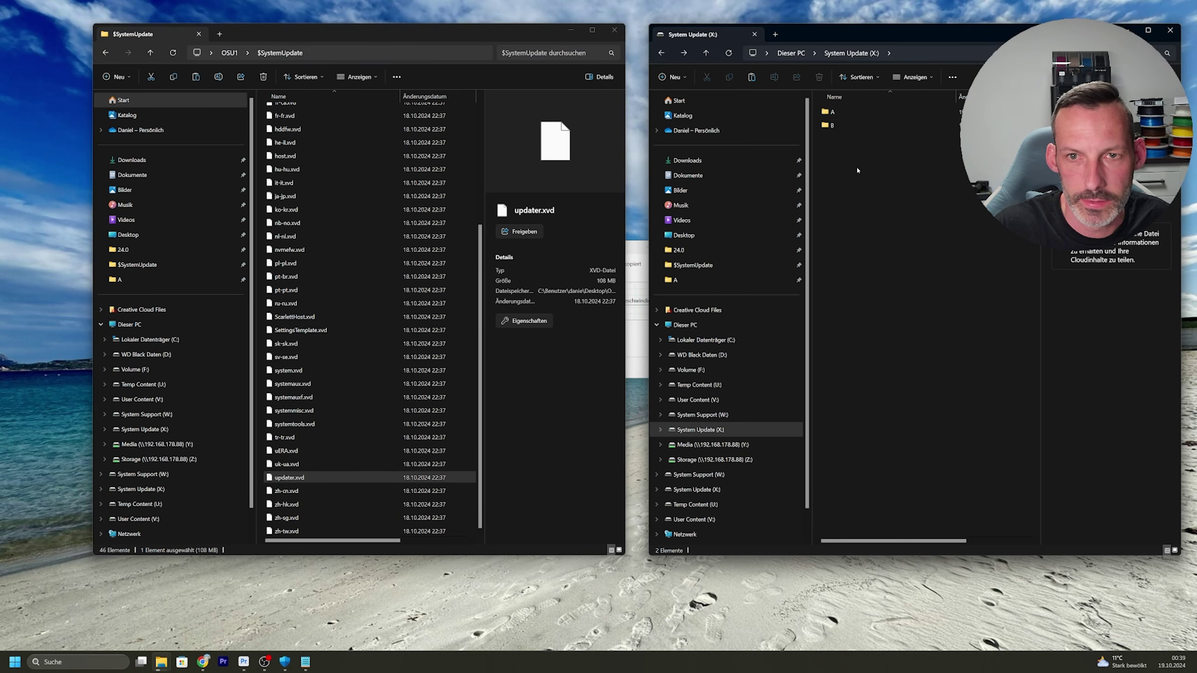
key("ctrl+v")
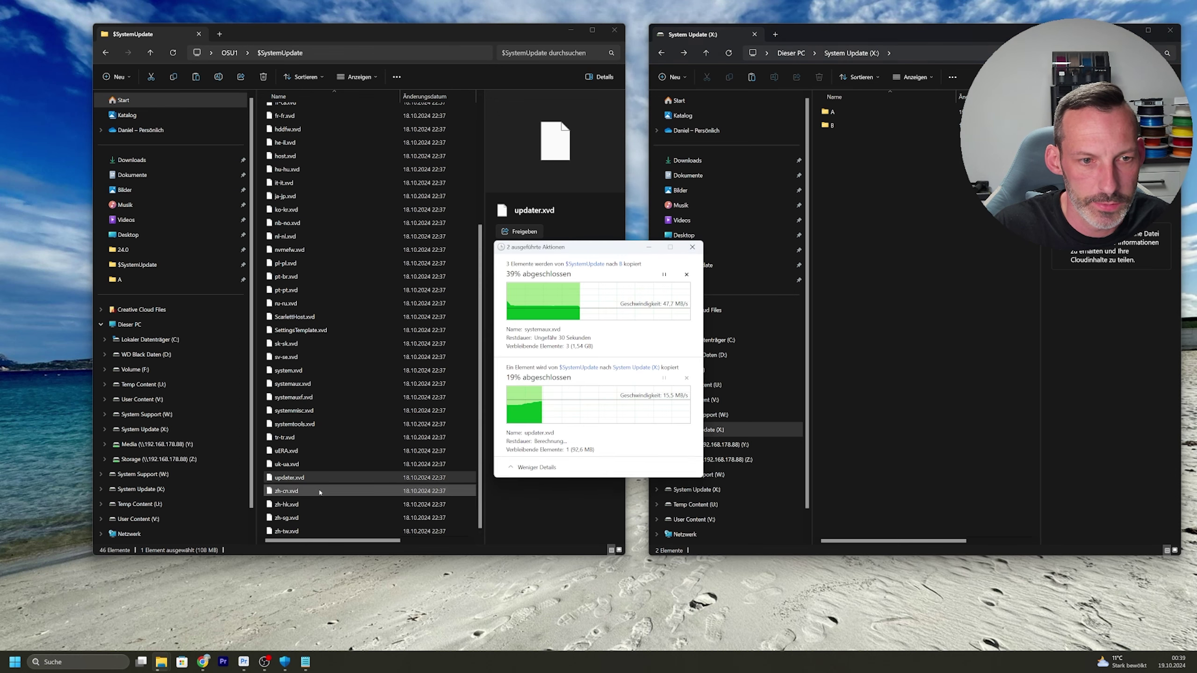